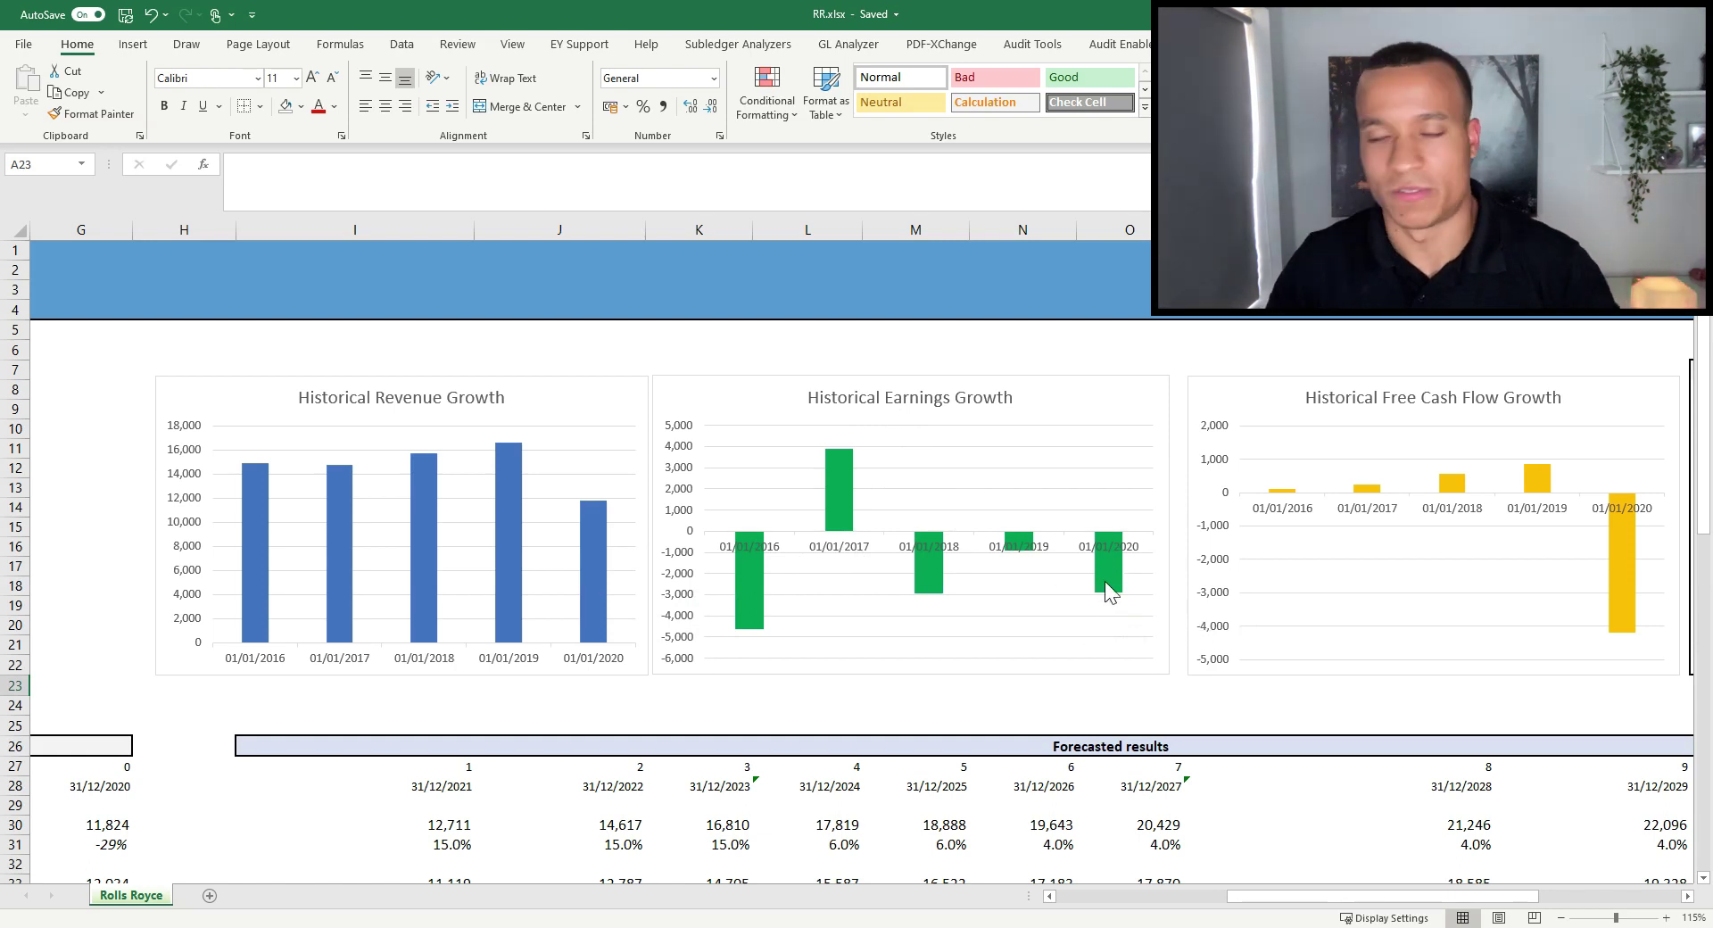
Step: Review the historical revenue, earnings and free cash flow charts, and compare previous revenue with the forecasted revenue
mouse_move(1107, 584)
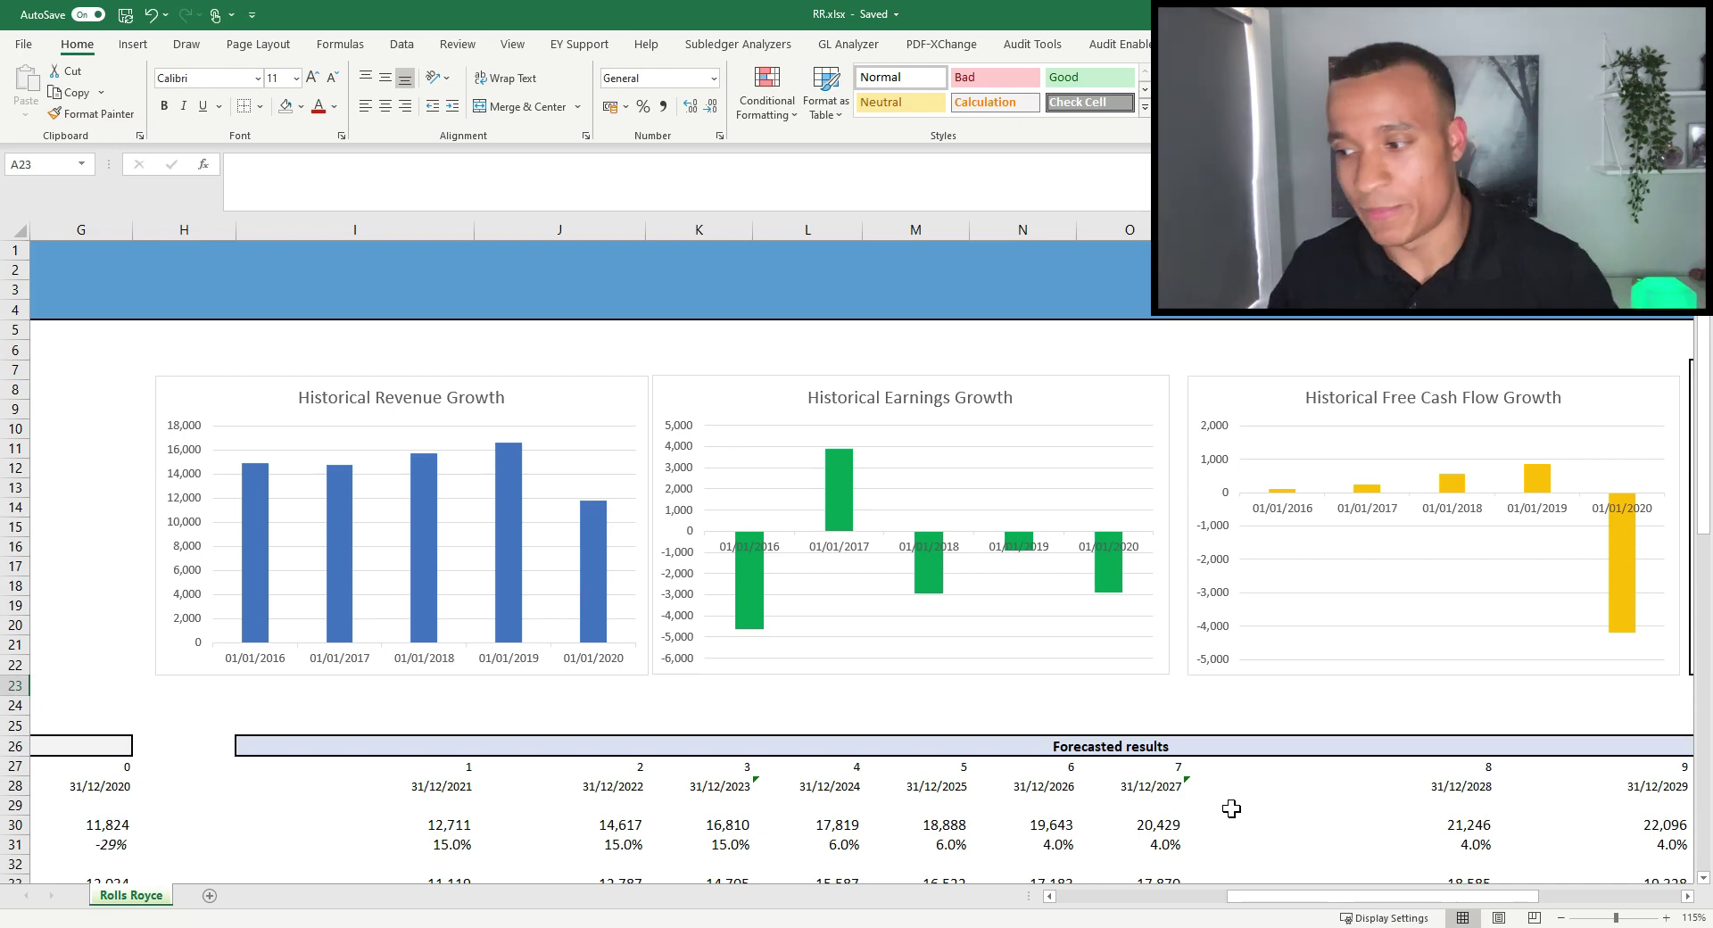
left_click_drag(1375, 896, 1398, 903)
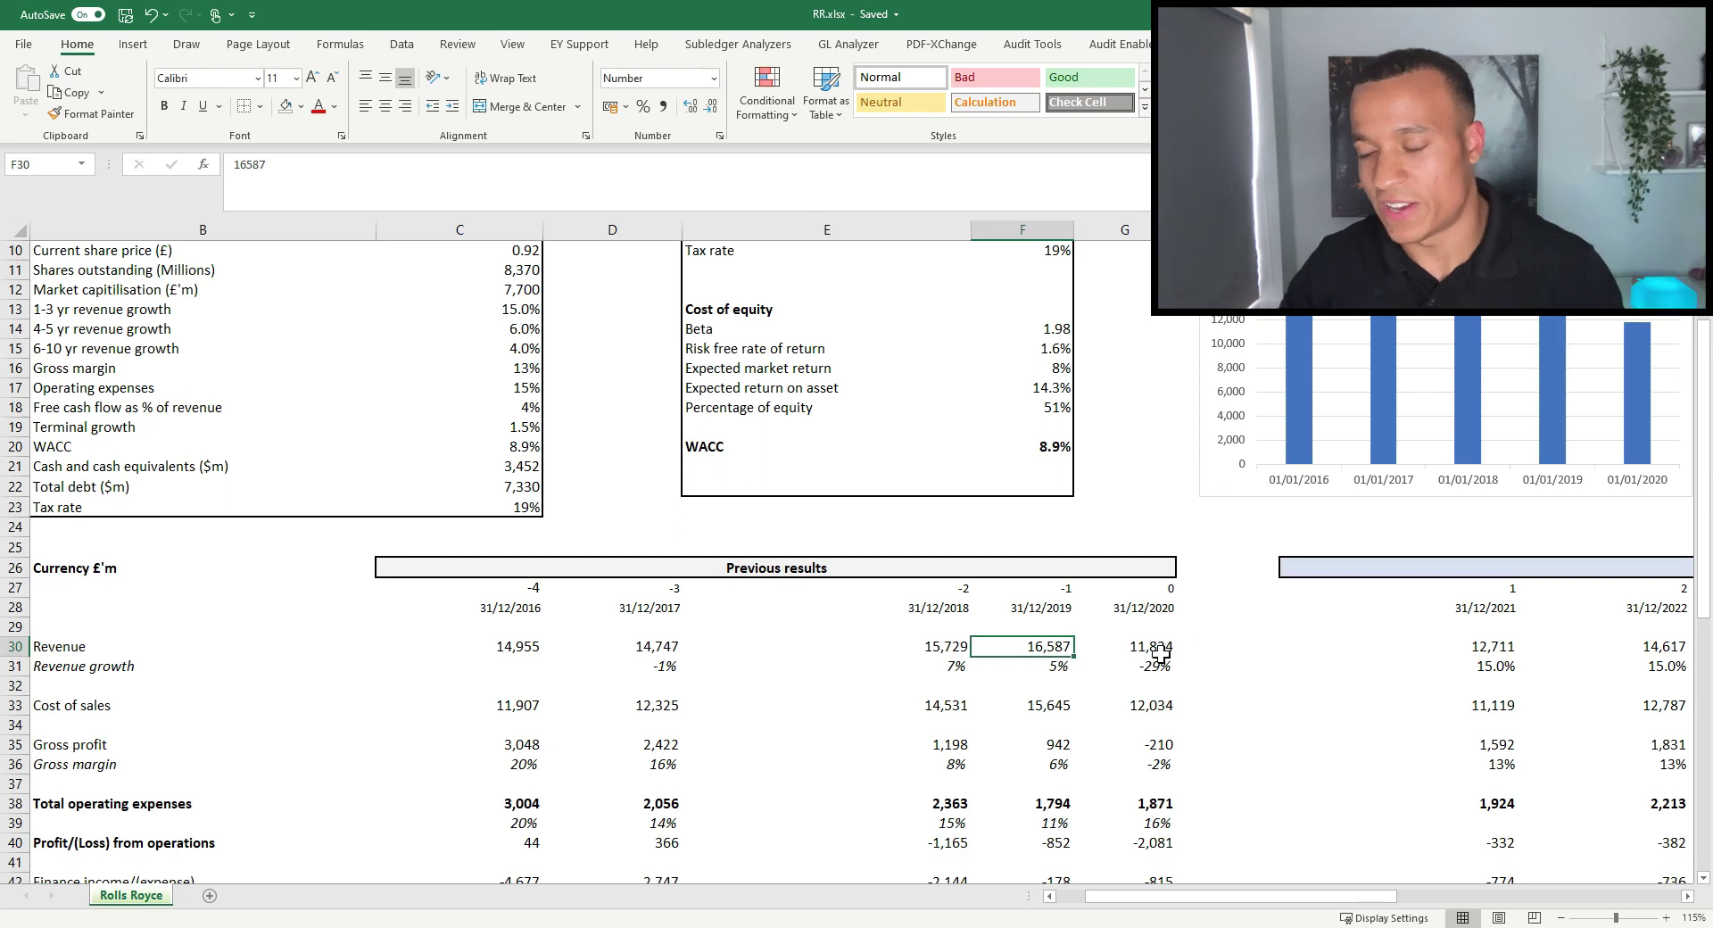
left_click_drag(1344, 899, 1373, 903)
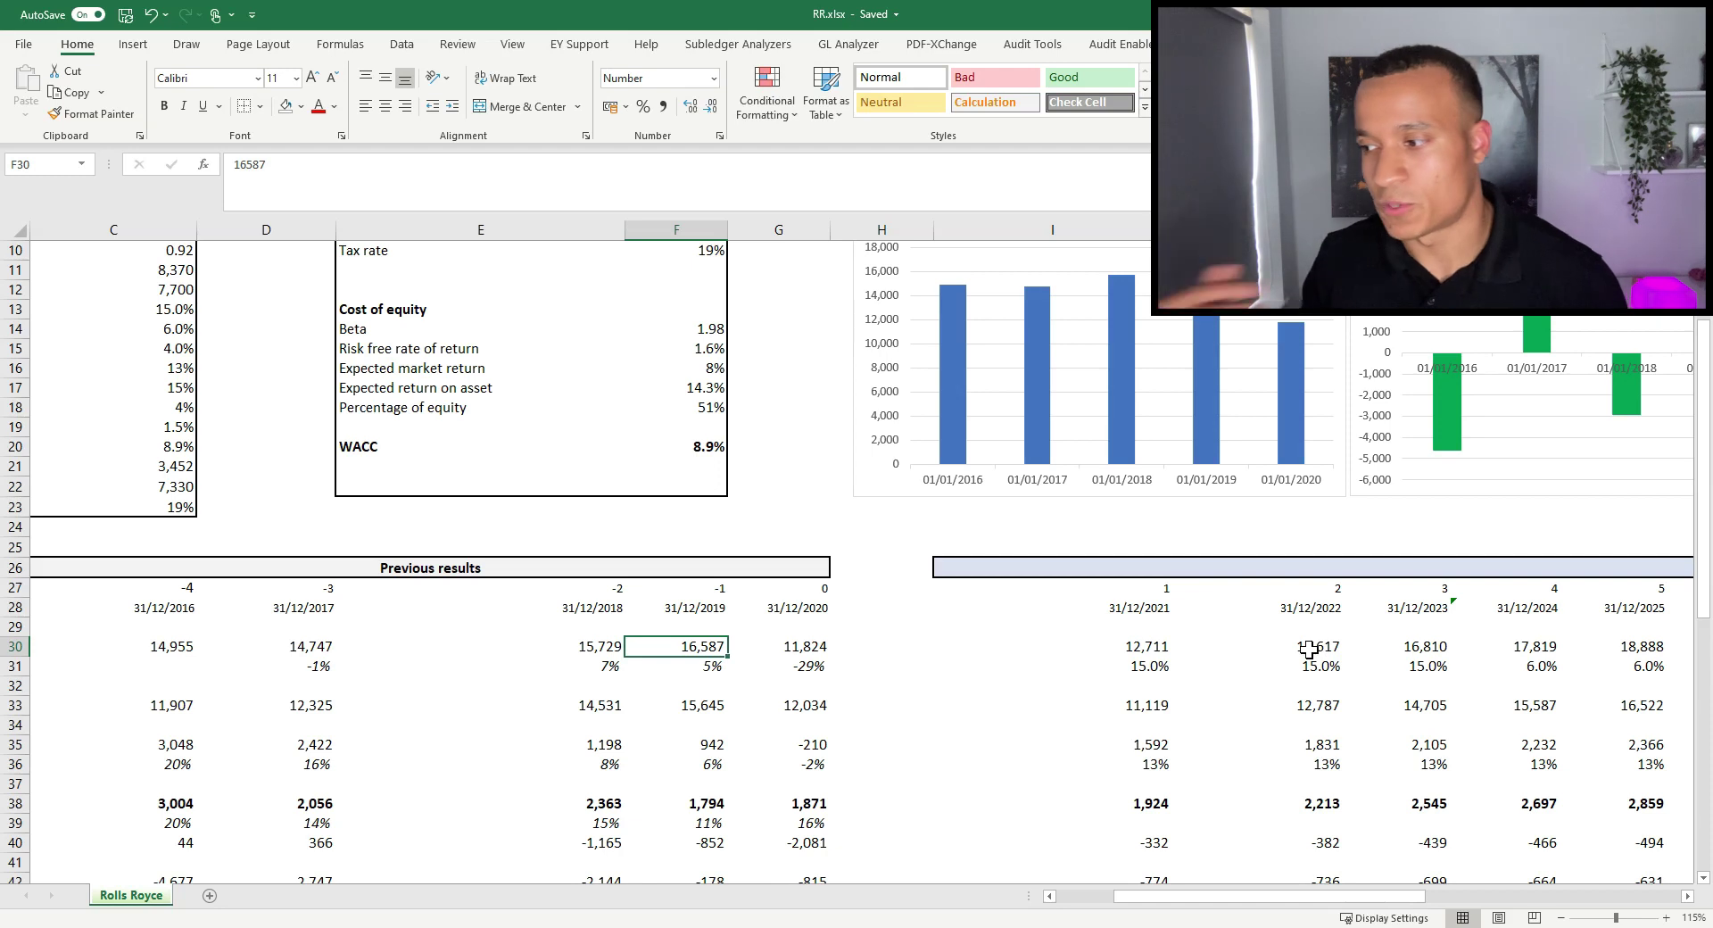
Step: Examine the 1-3 yr revenue growth input and the forecasted revenue formula for 31/12/2023
scroll(1223, 900, "left", 2)
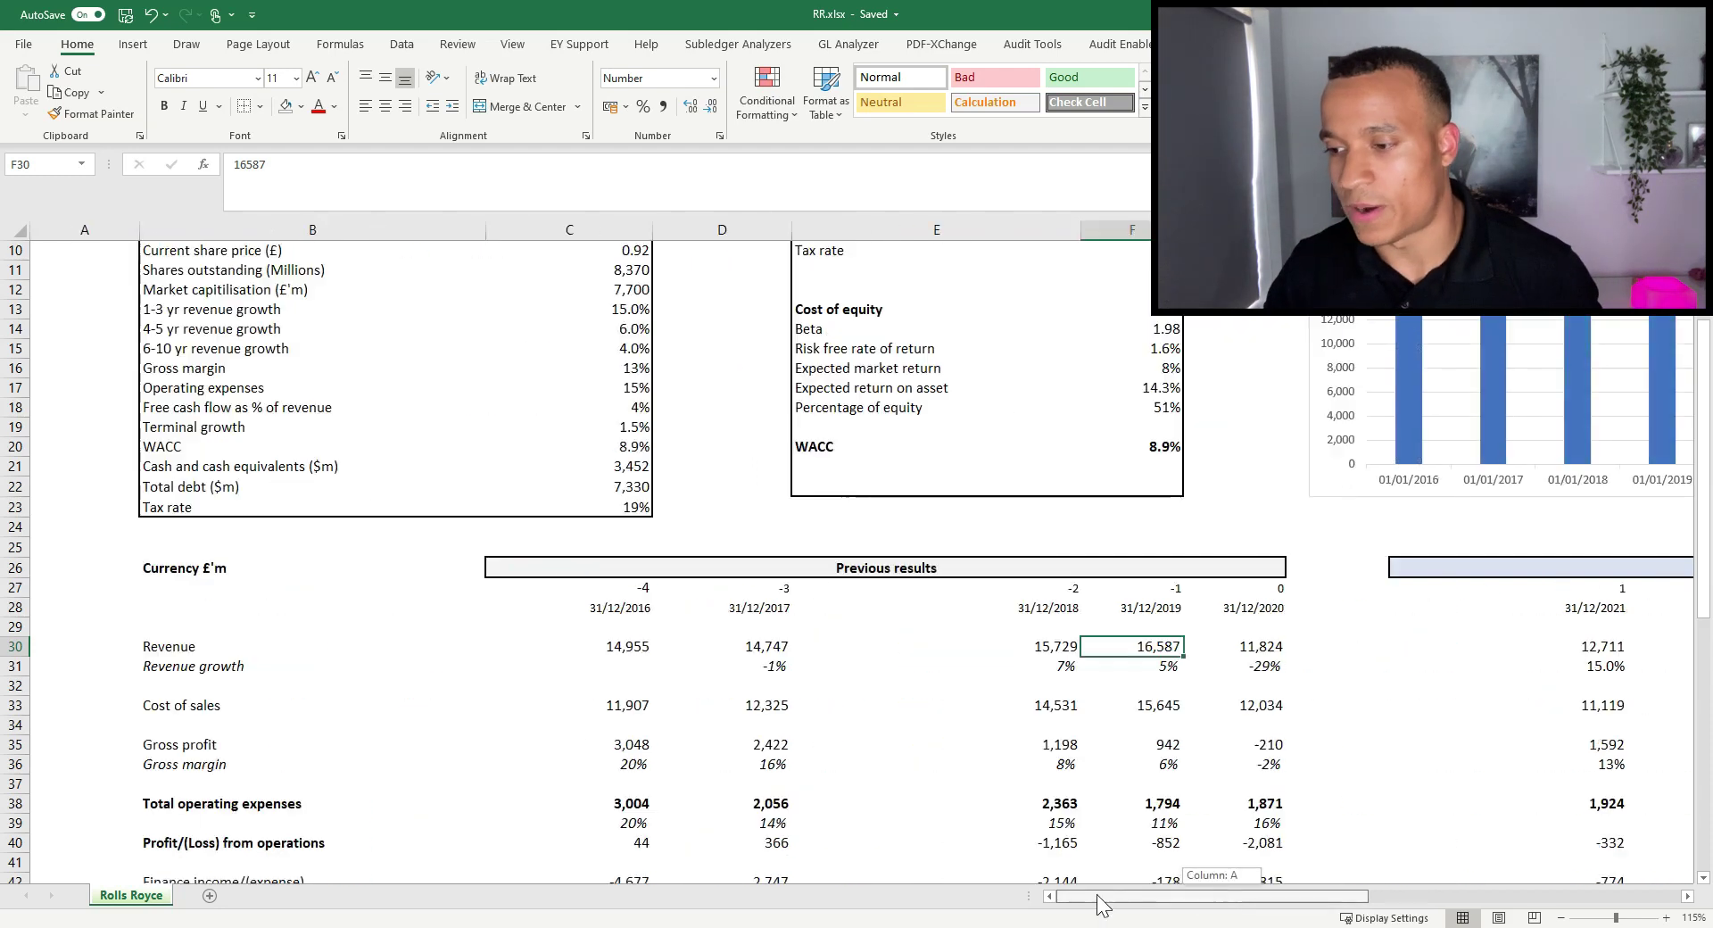
scroll(500, 553, "up", 3)
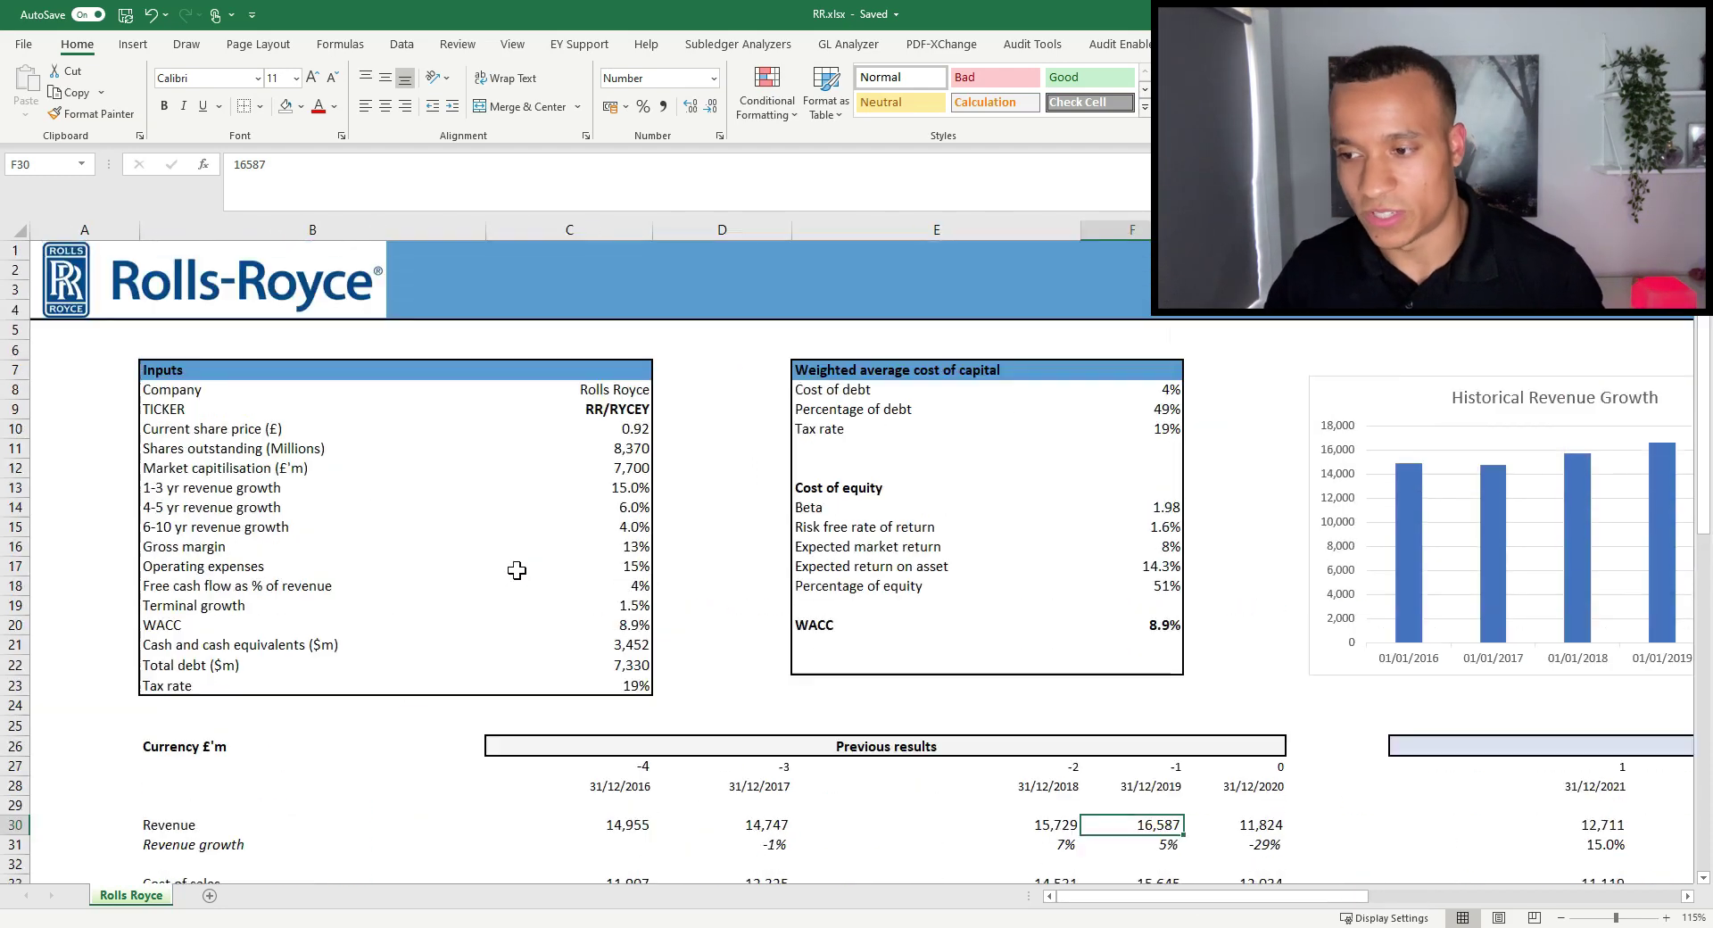
left_click(616, 487)
scroll(693, 528, "down", 2)
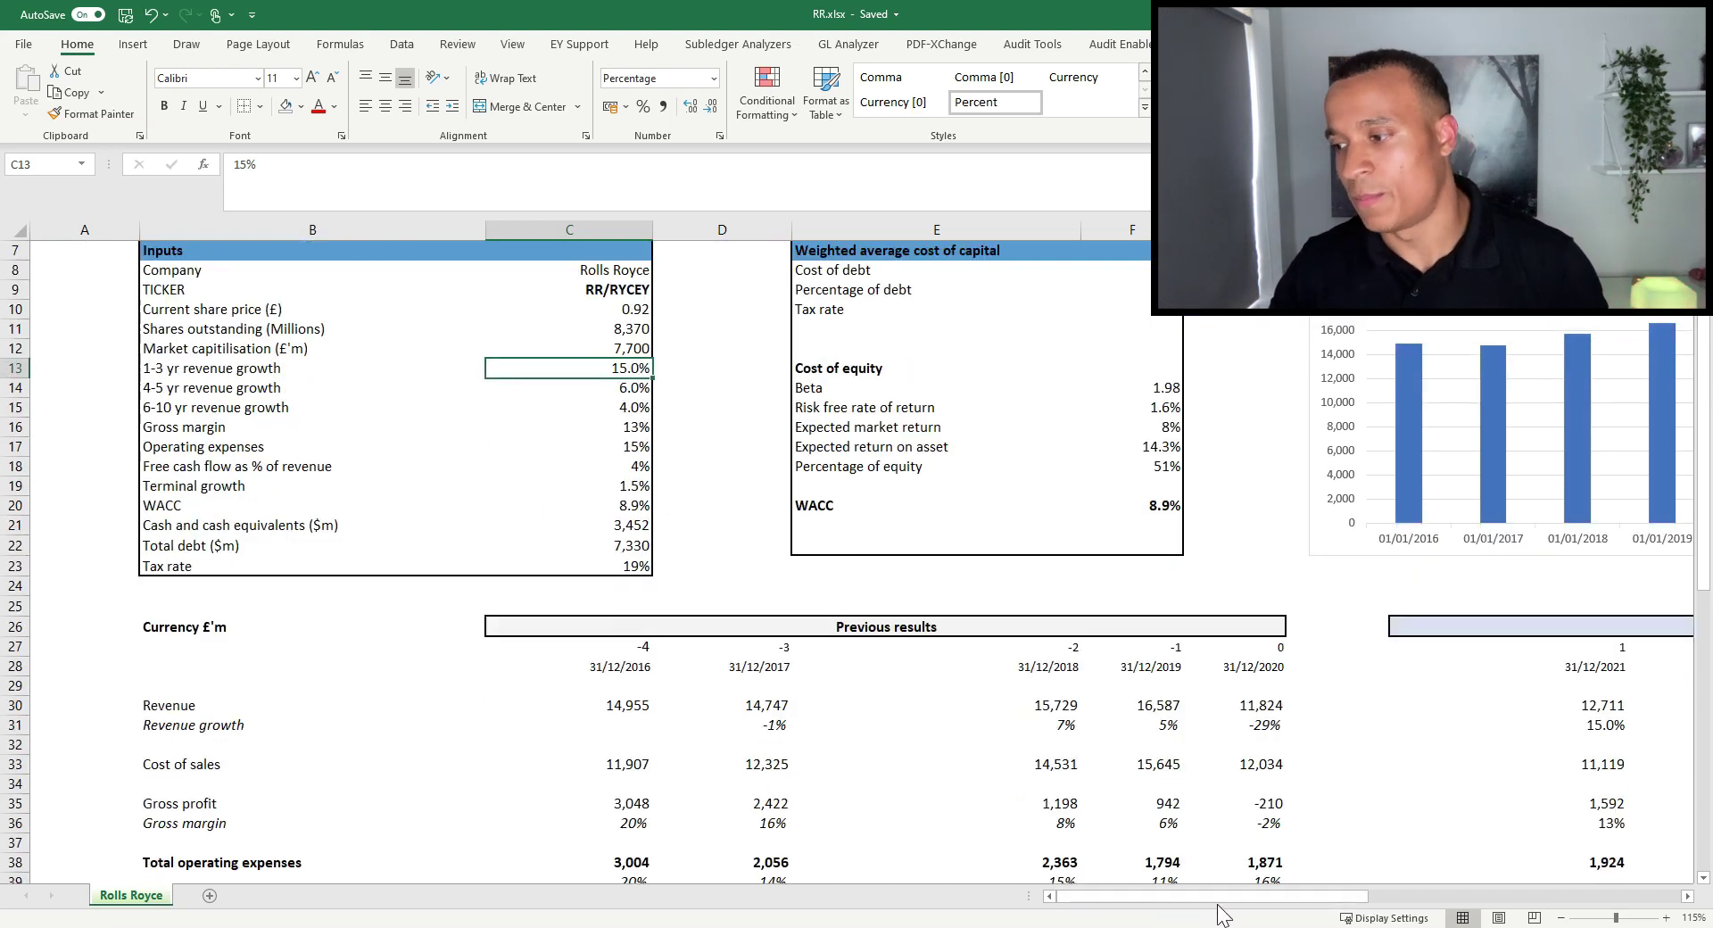
scroll(1236, 906, "right", 3)
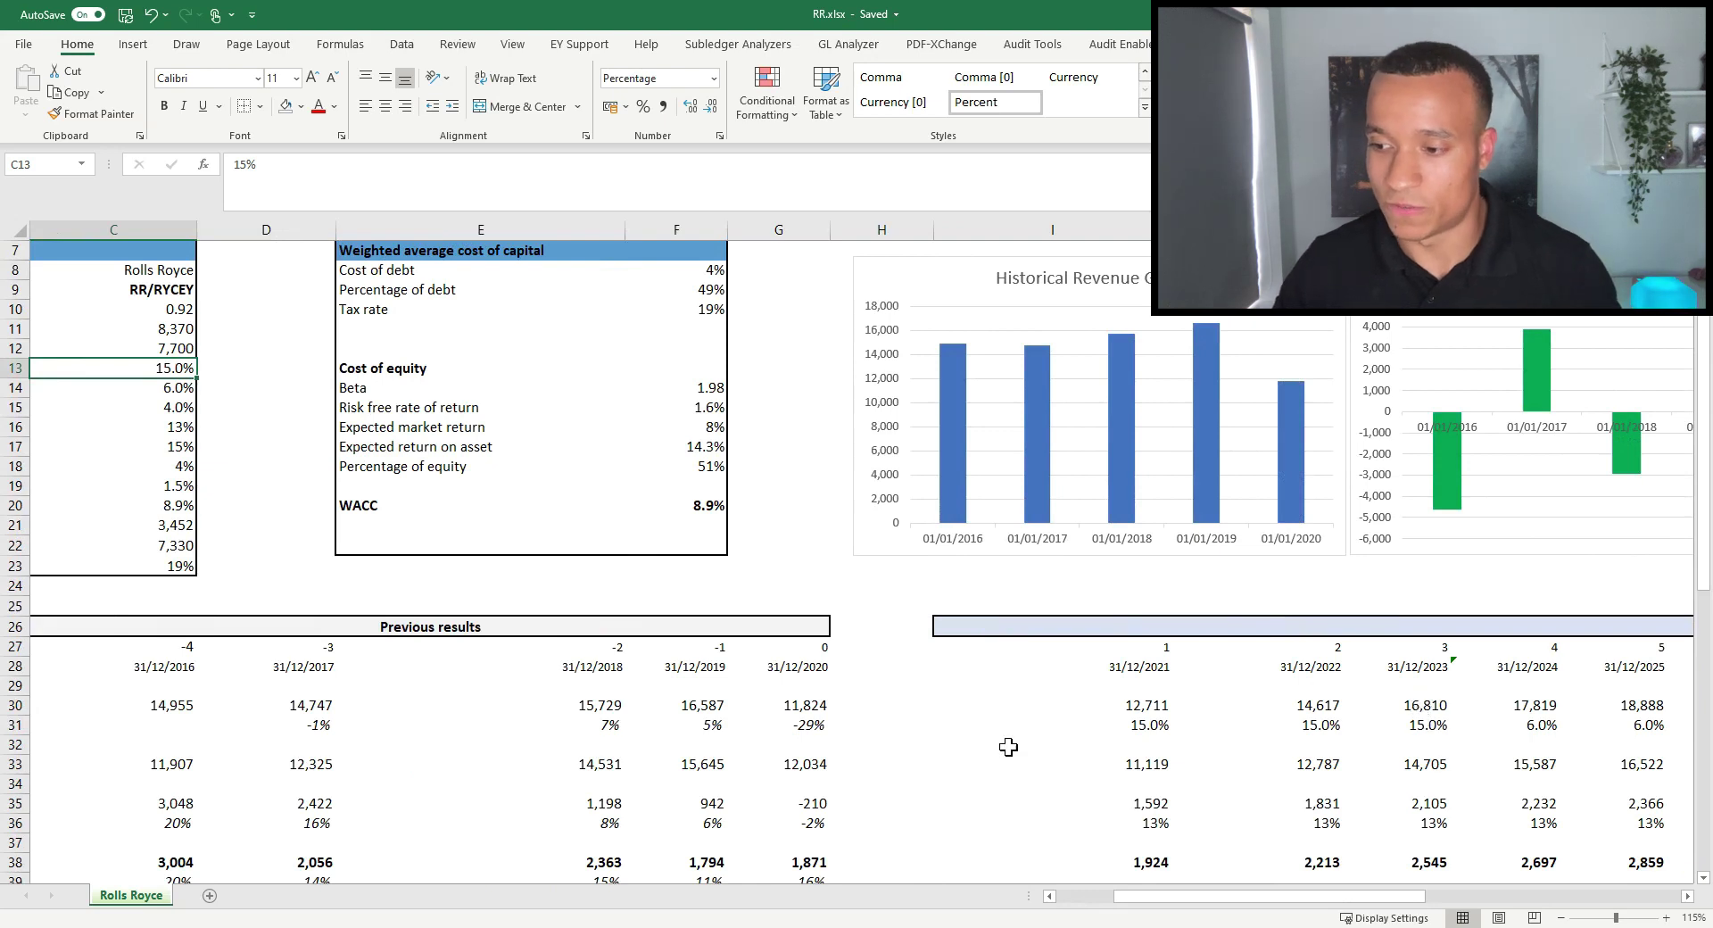
left_click(1405, 706)
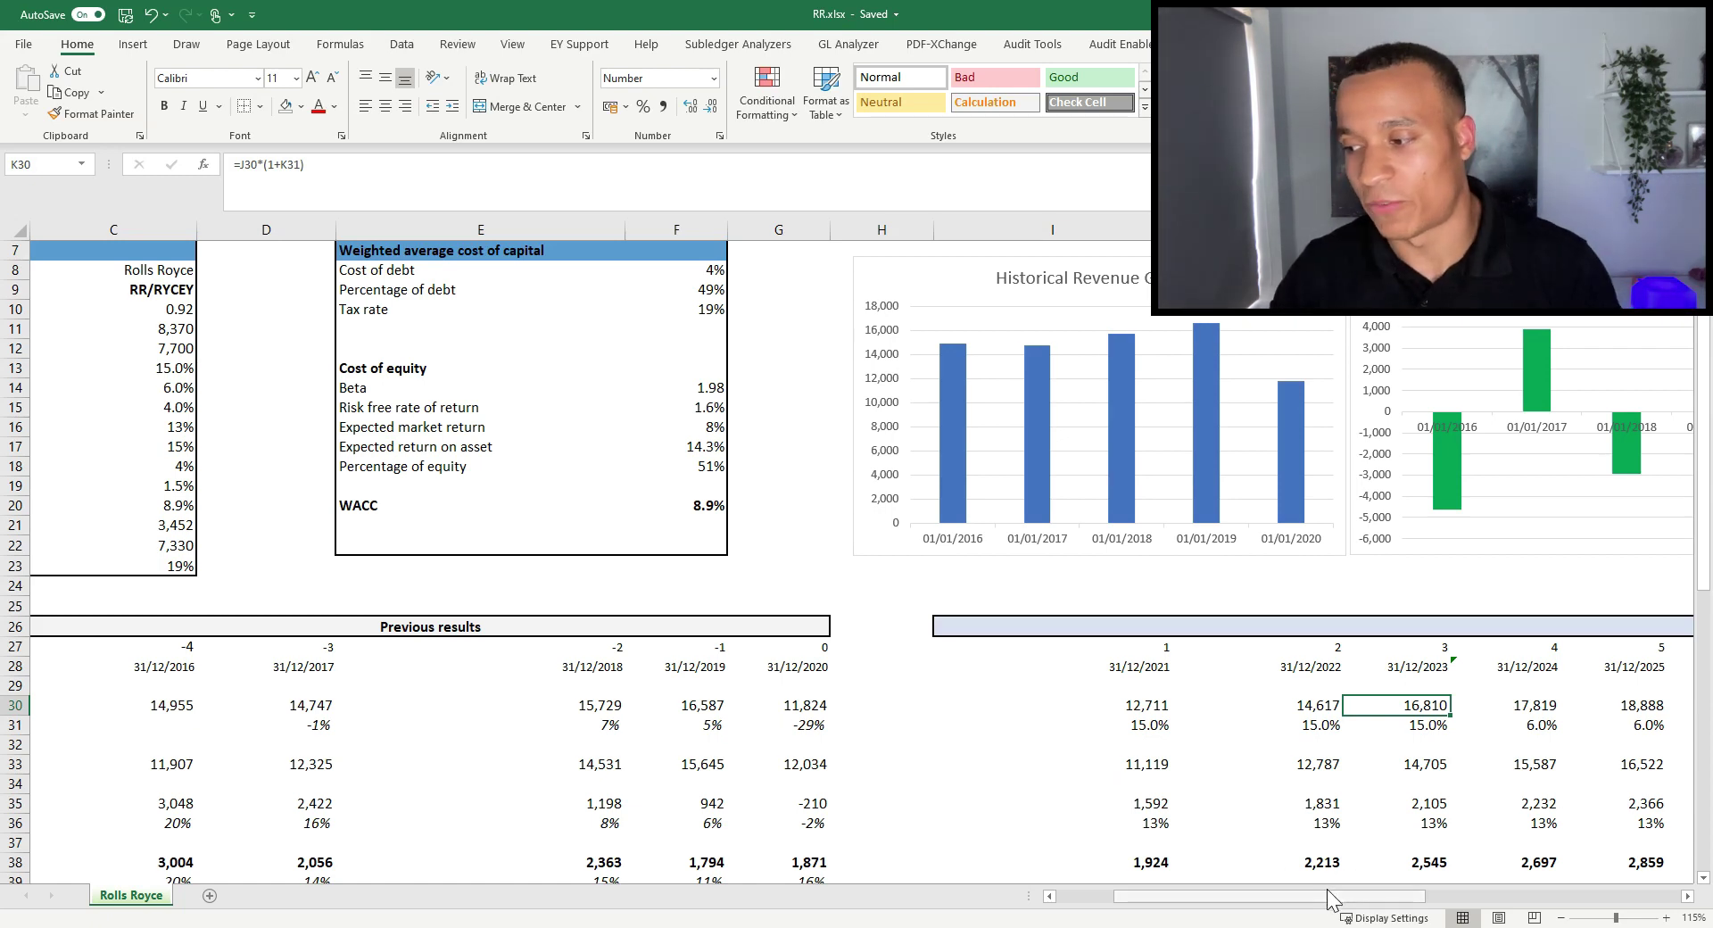
Step: Compare the 4-5 yr and 6-10 yr revenue growth inputs with the historical revenue growth for 2017 to 2019
left_click_drag(1329, 897, 1237, 899)
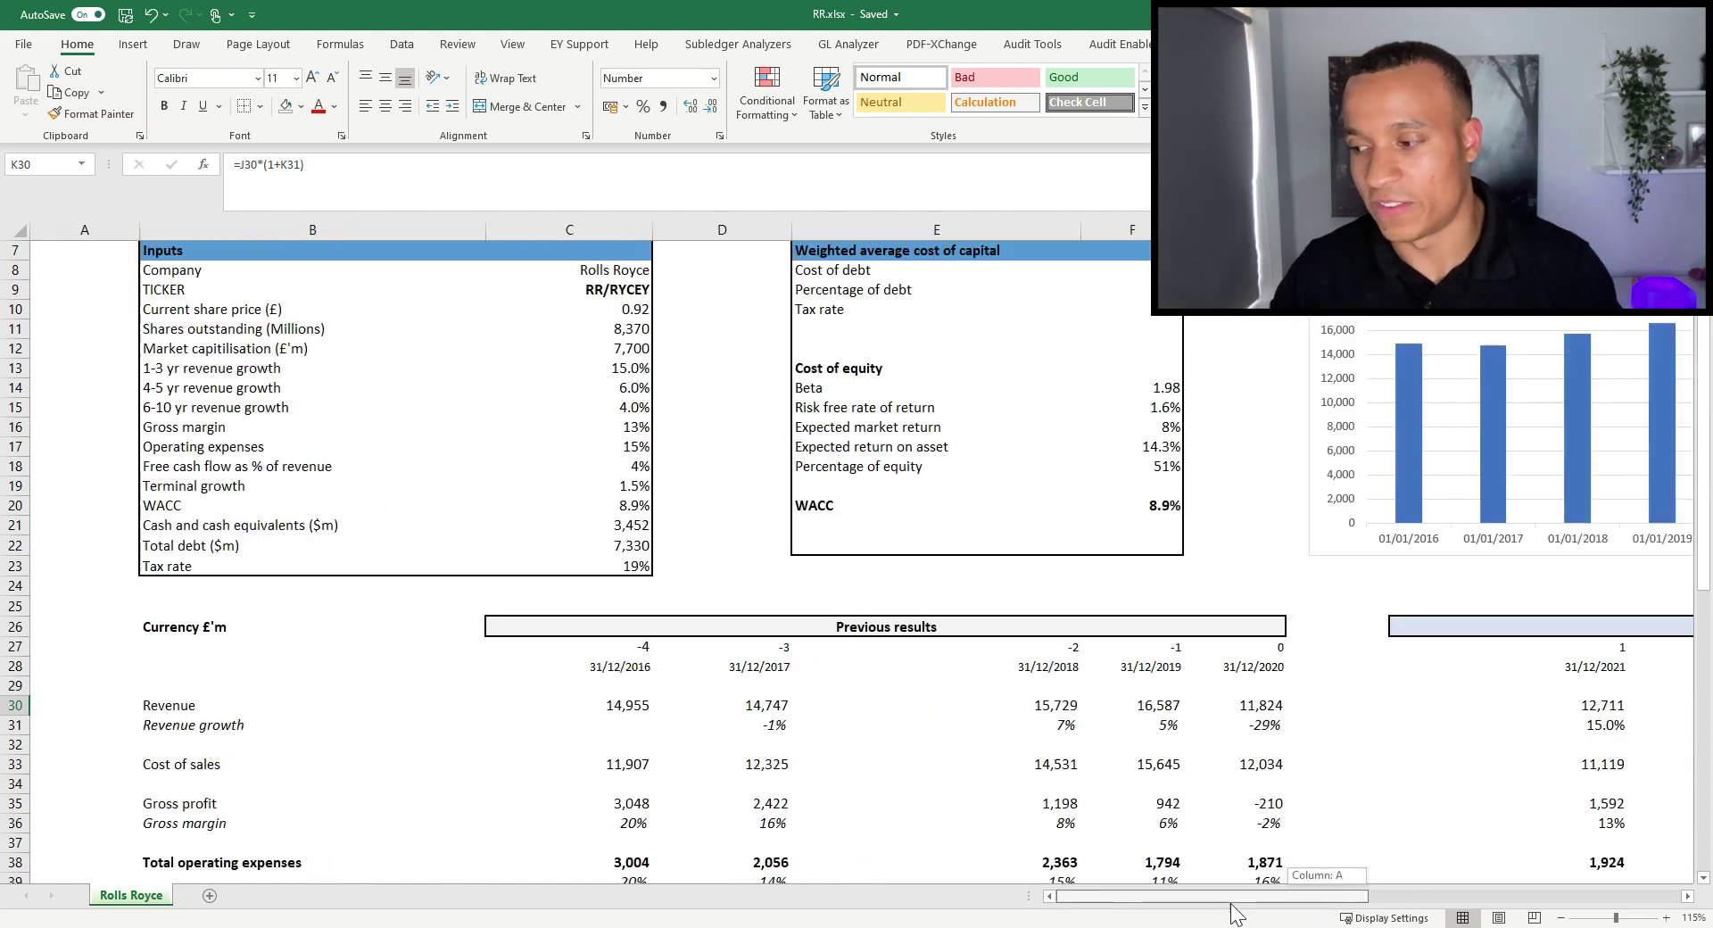
left_click(623, 389)
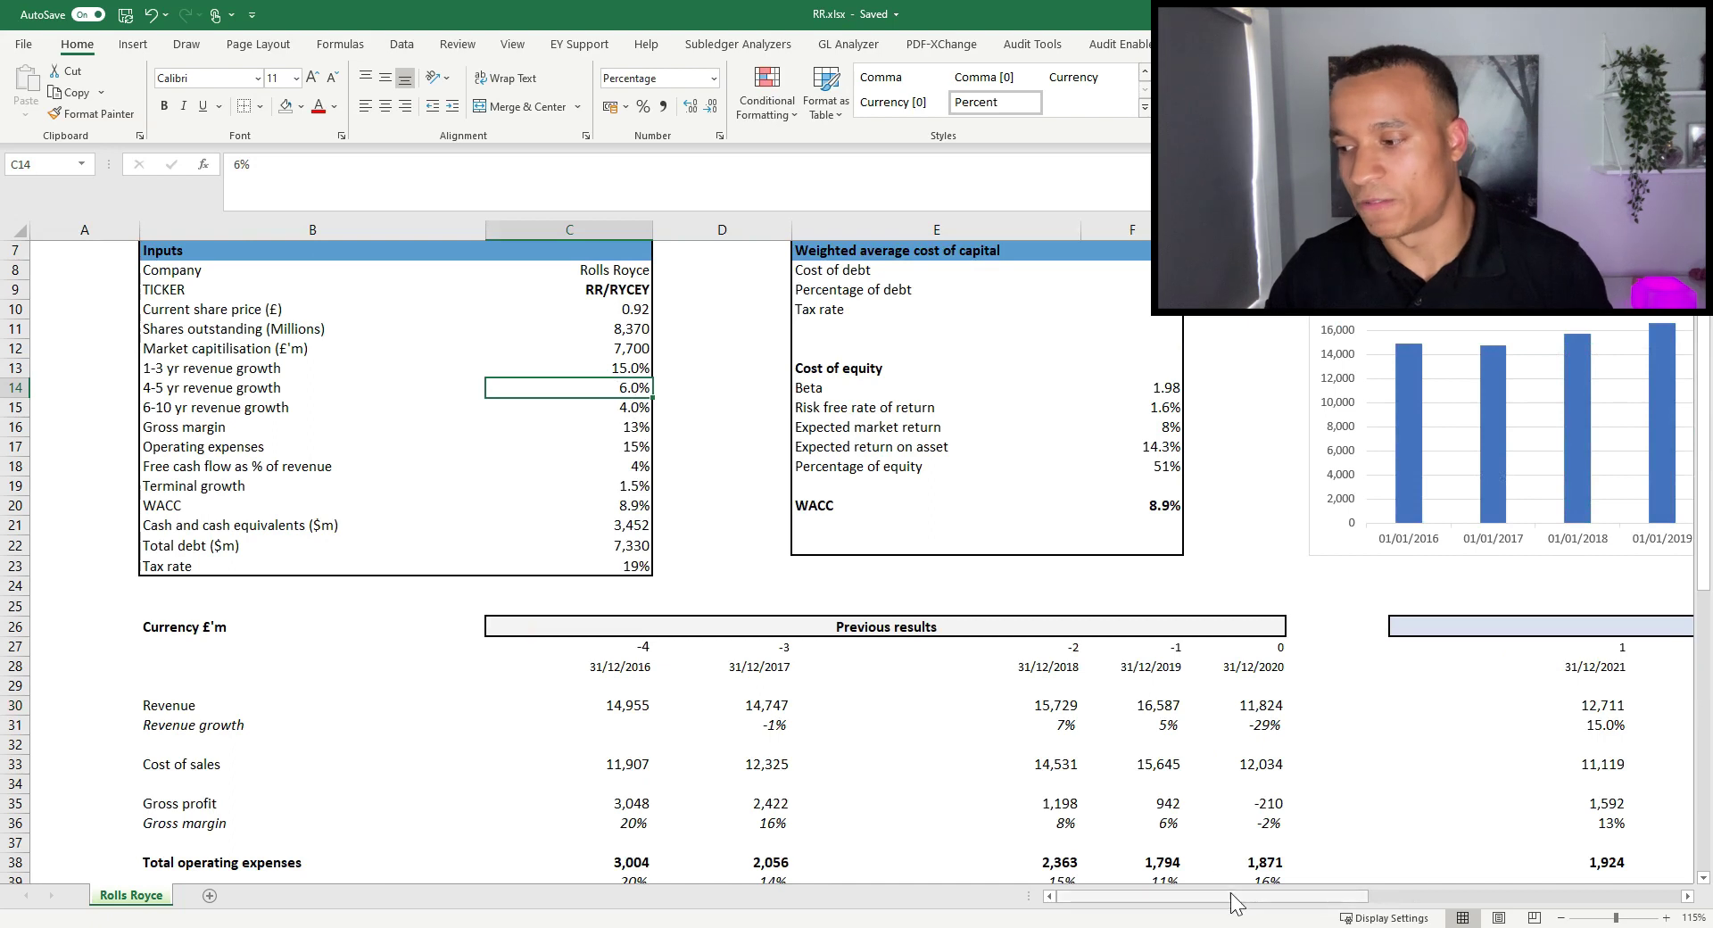
left_click(626, 407)
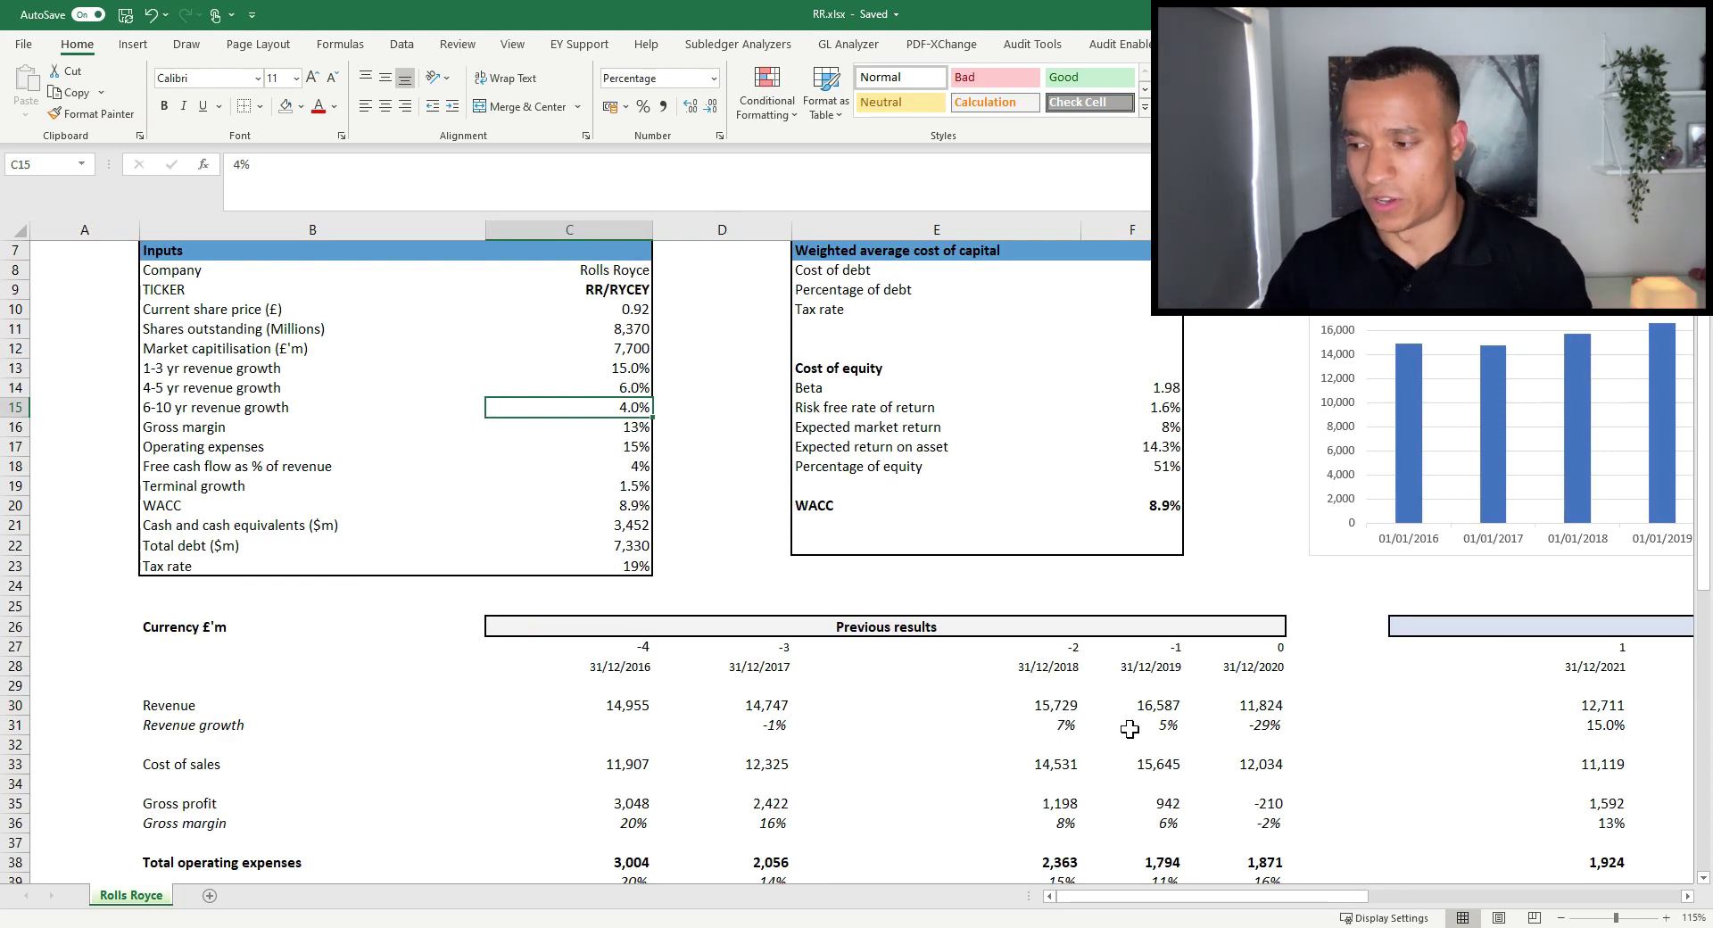
left_click(1054, 730)
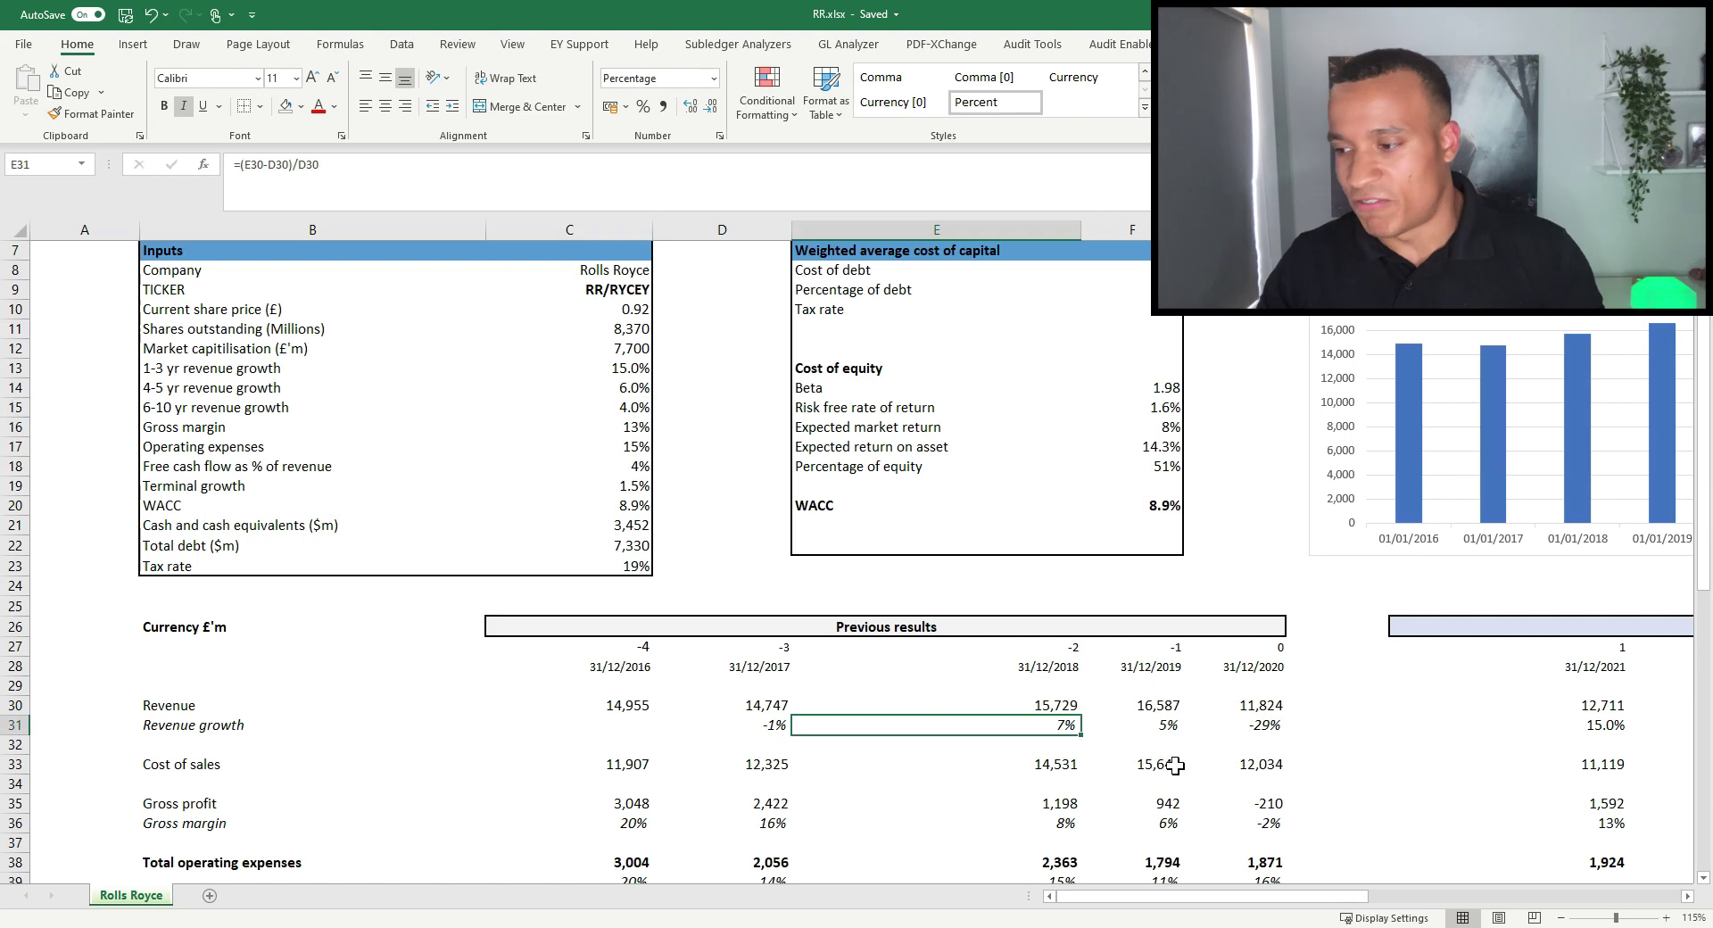
left_click(1169, 728)
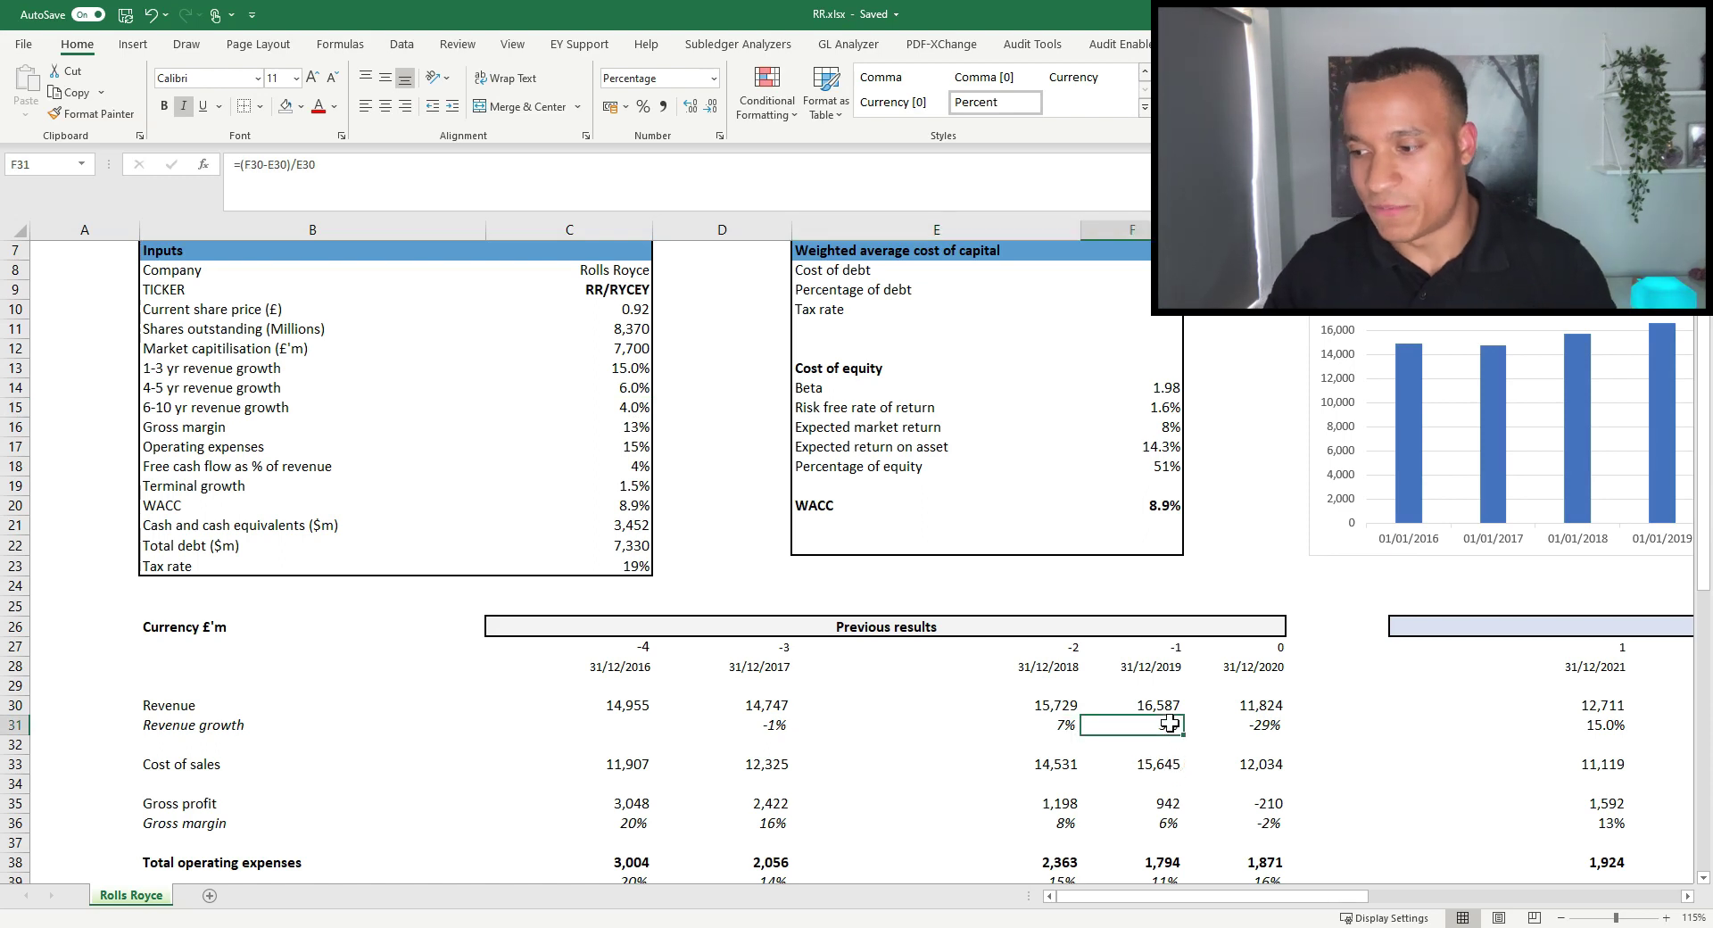
left_click(786, 726)
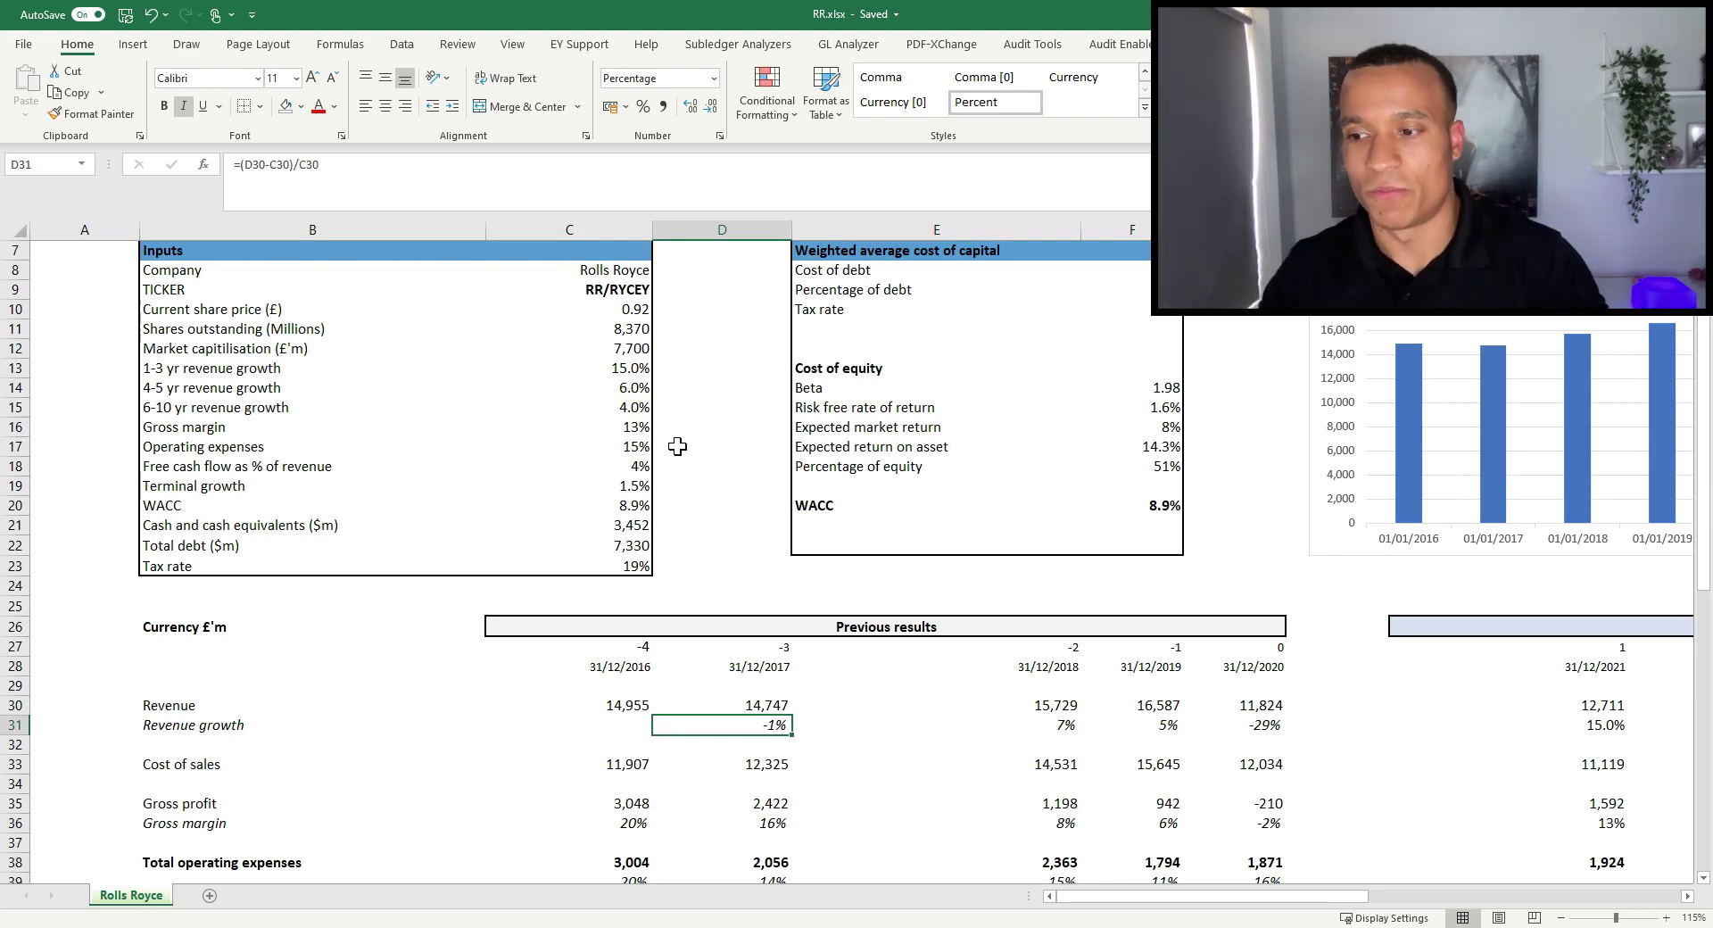
left_click(629, 385)
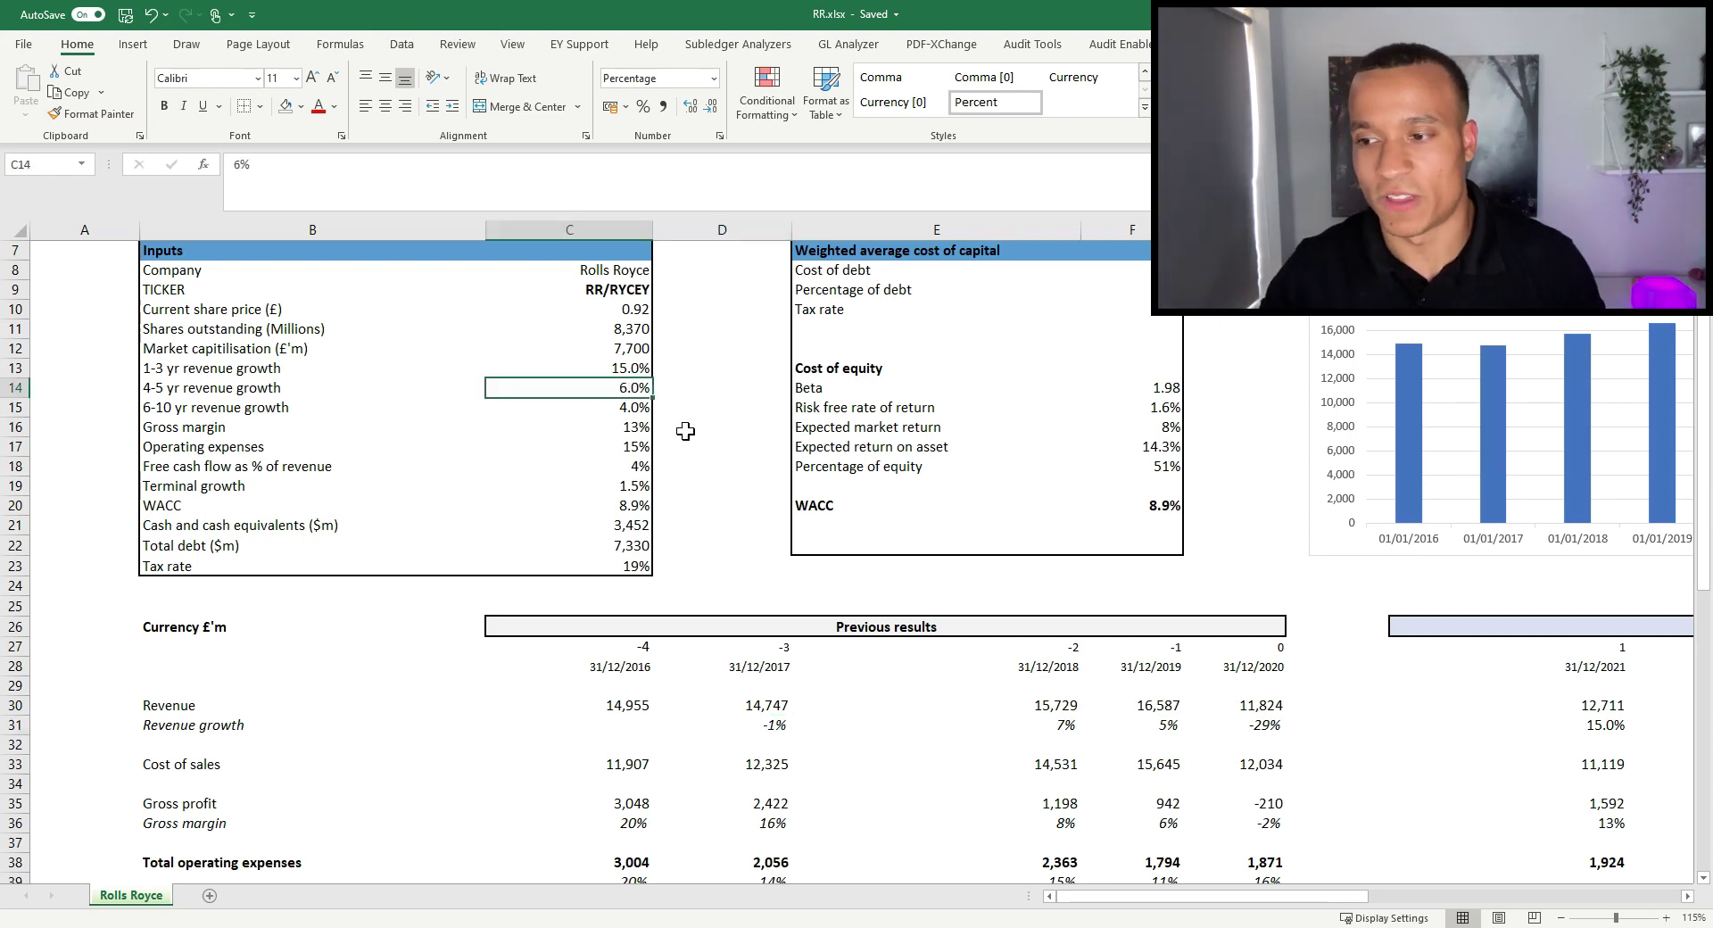
left_click(623, 414)
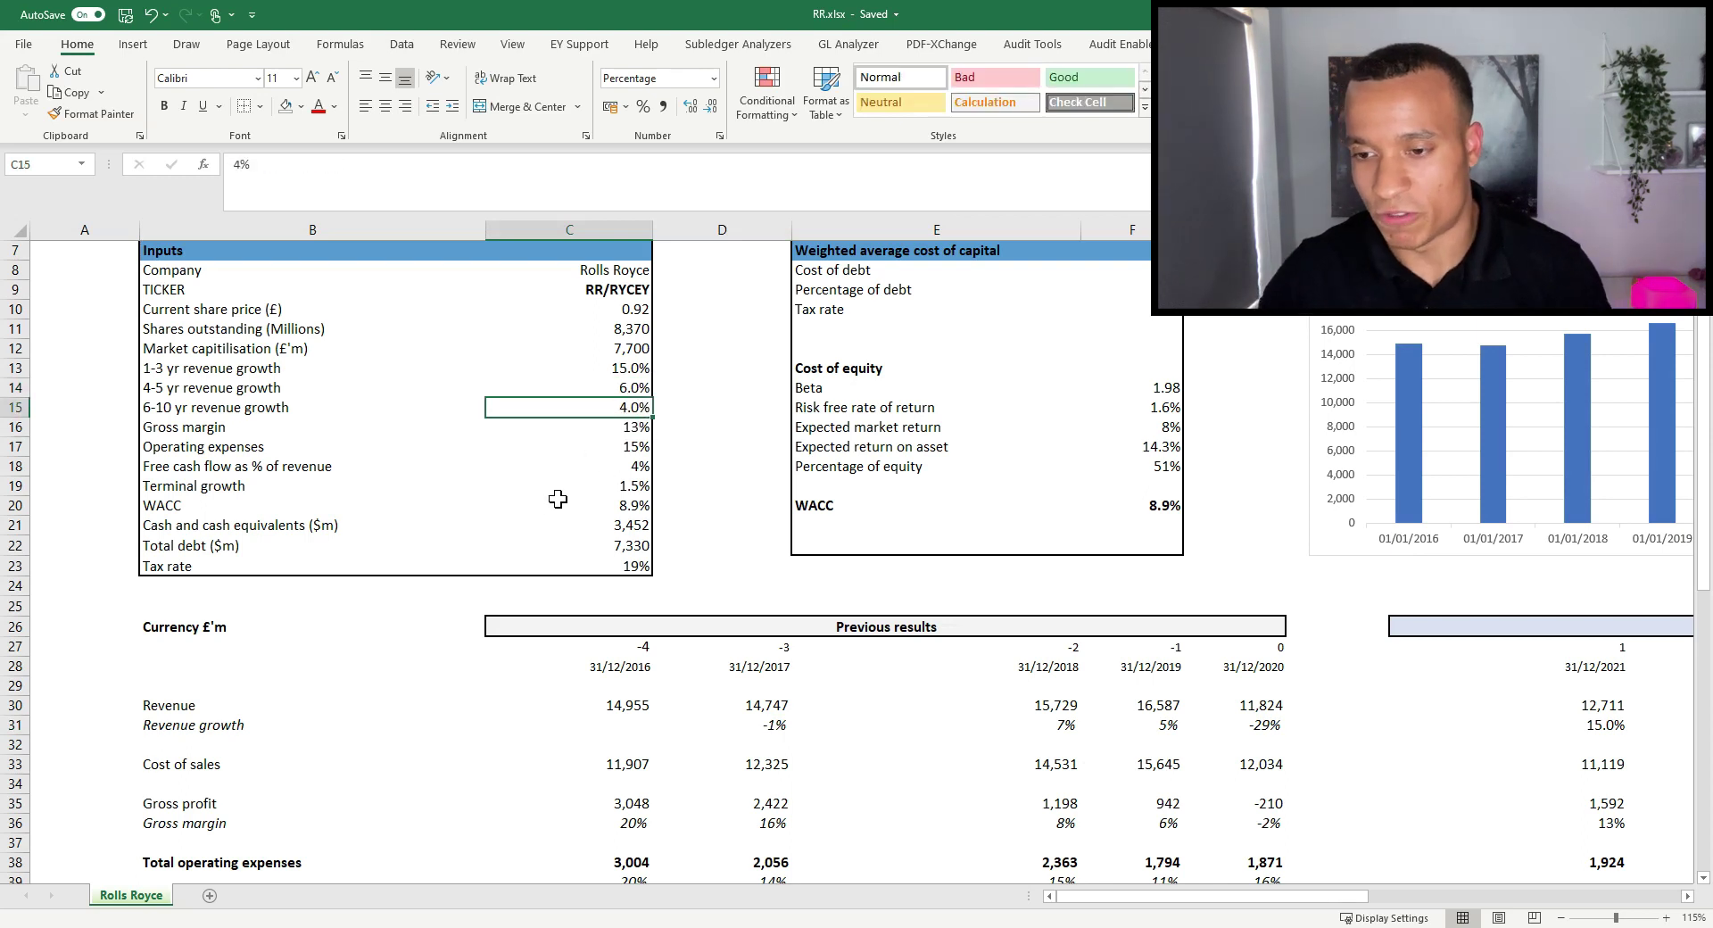
Step: Inspect which historical gross margin cells feed the average formula in the gross margin input
left_click(629, 431)
scroll(695, 431, "down", 1)
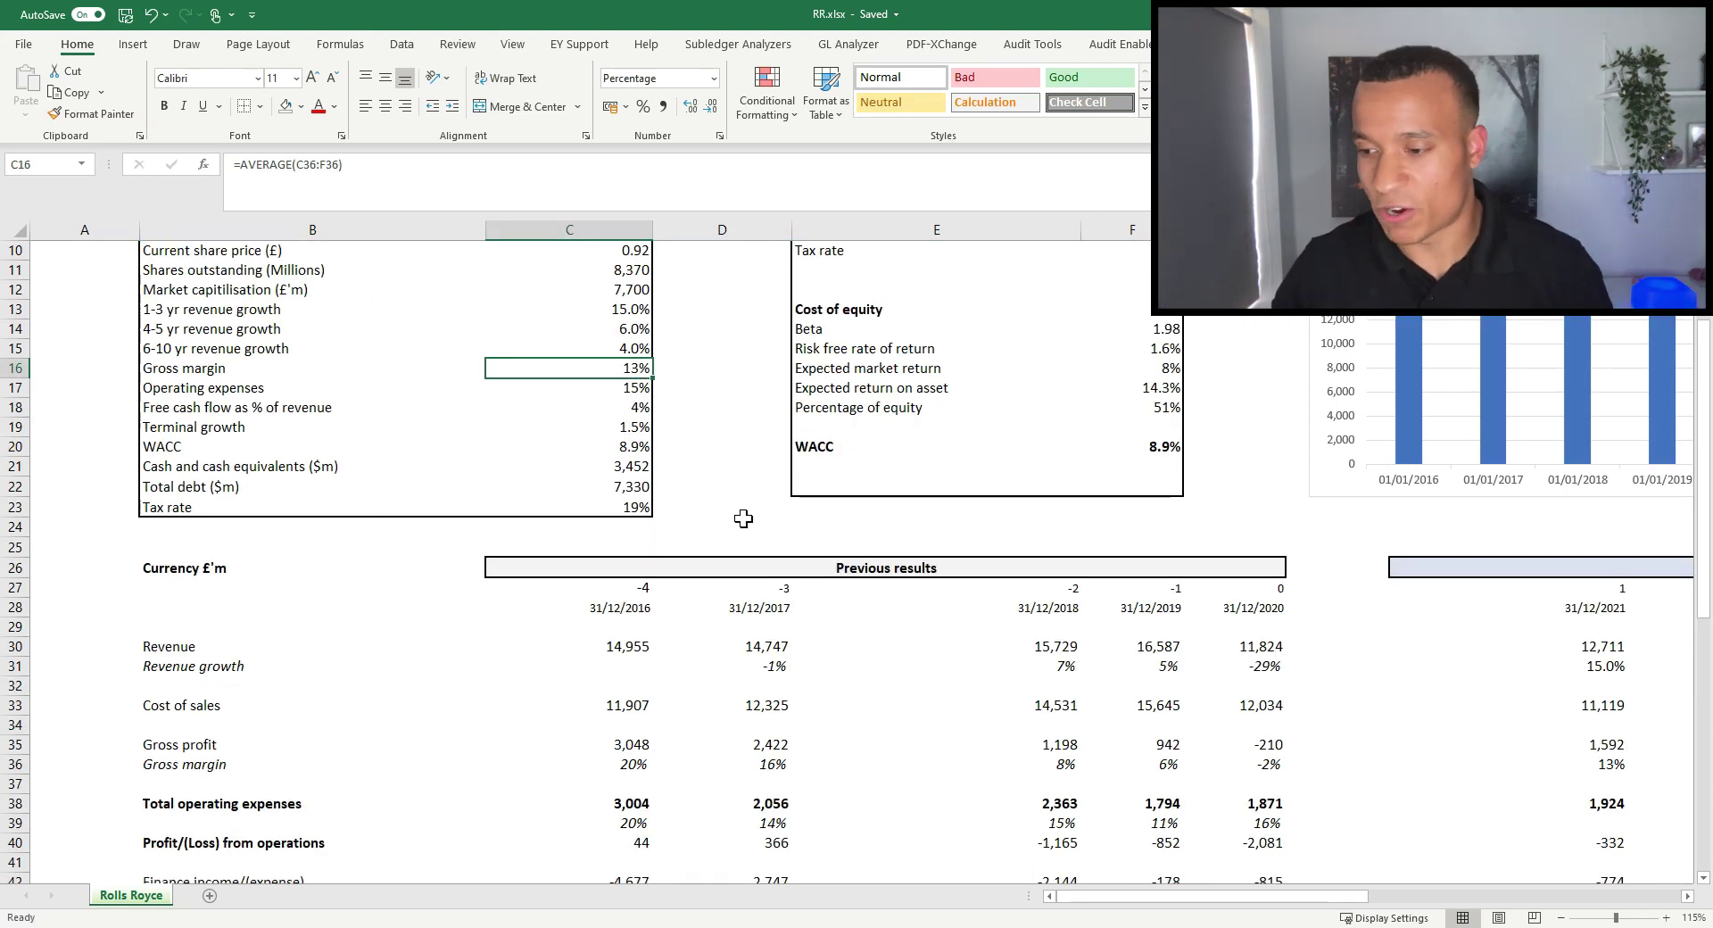
key("F2")
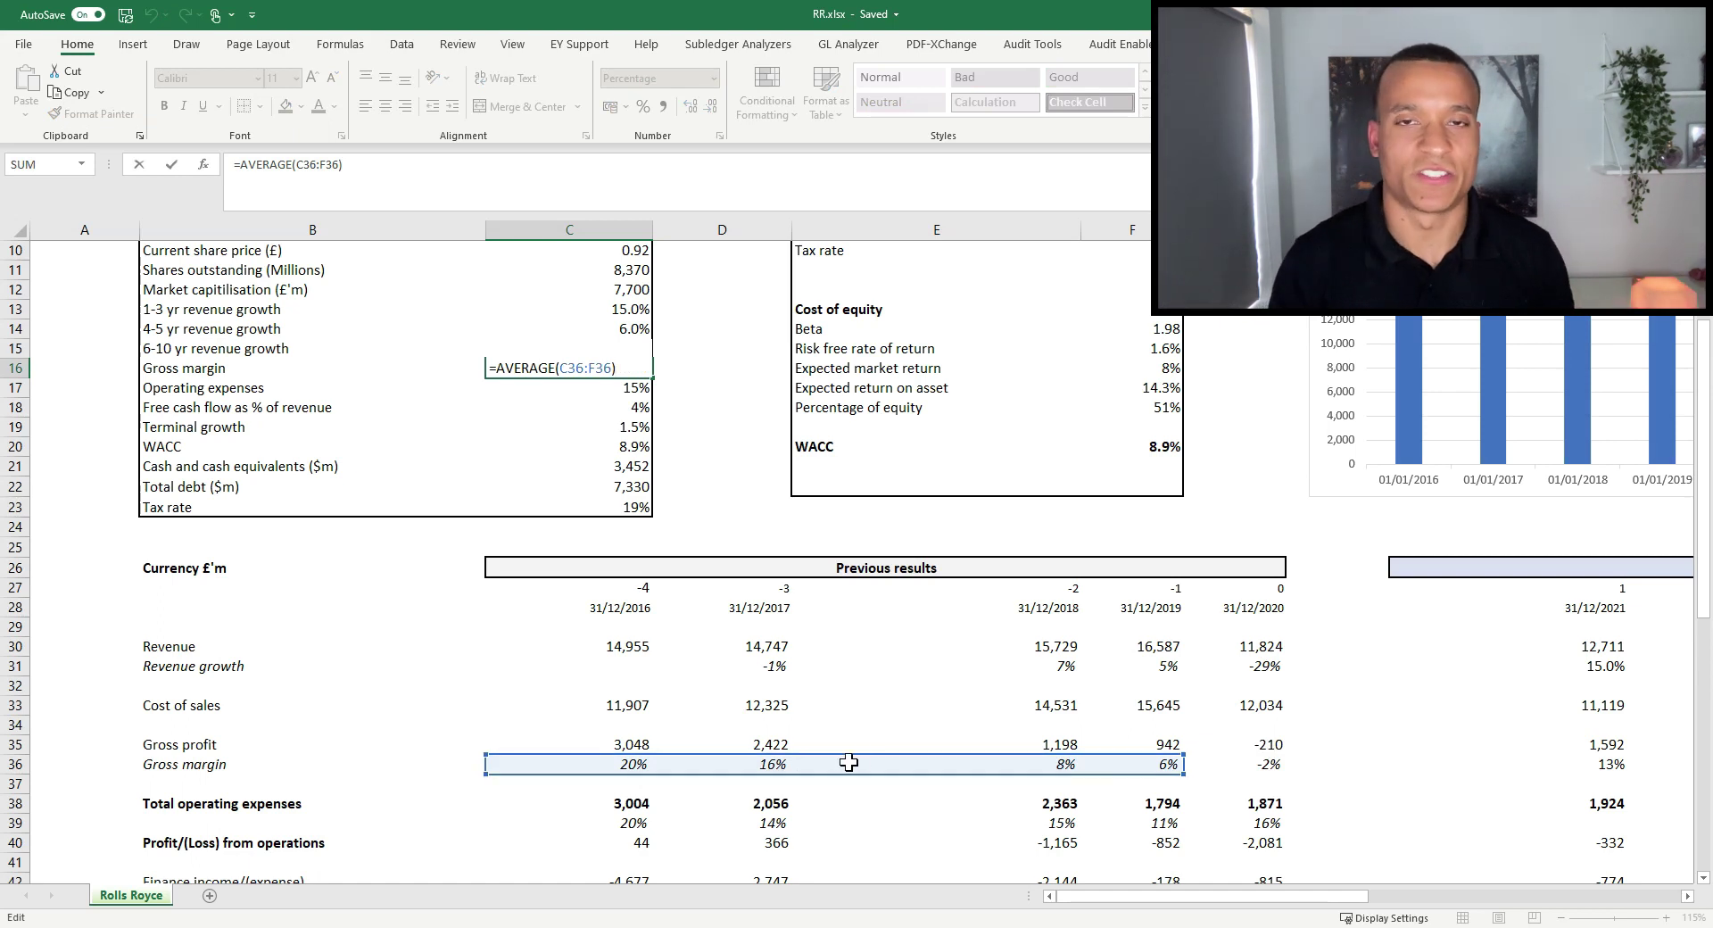
key("ctrl+Return")
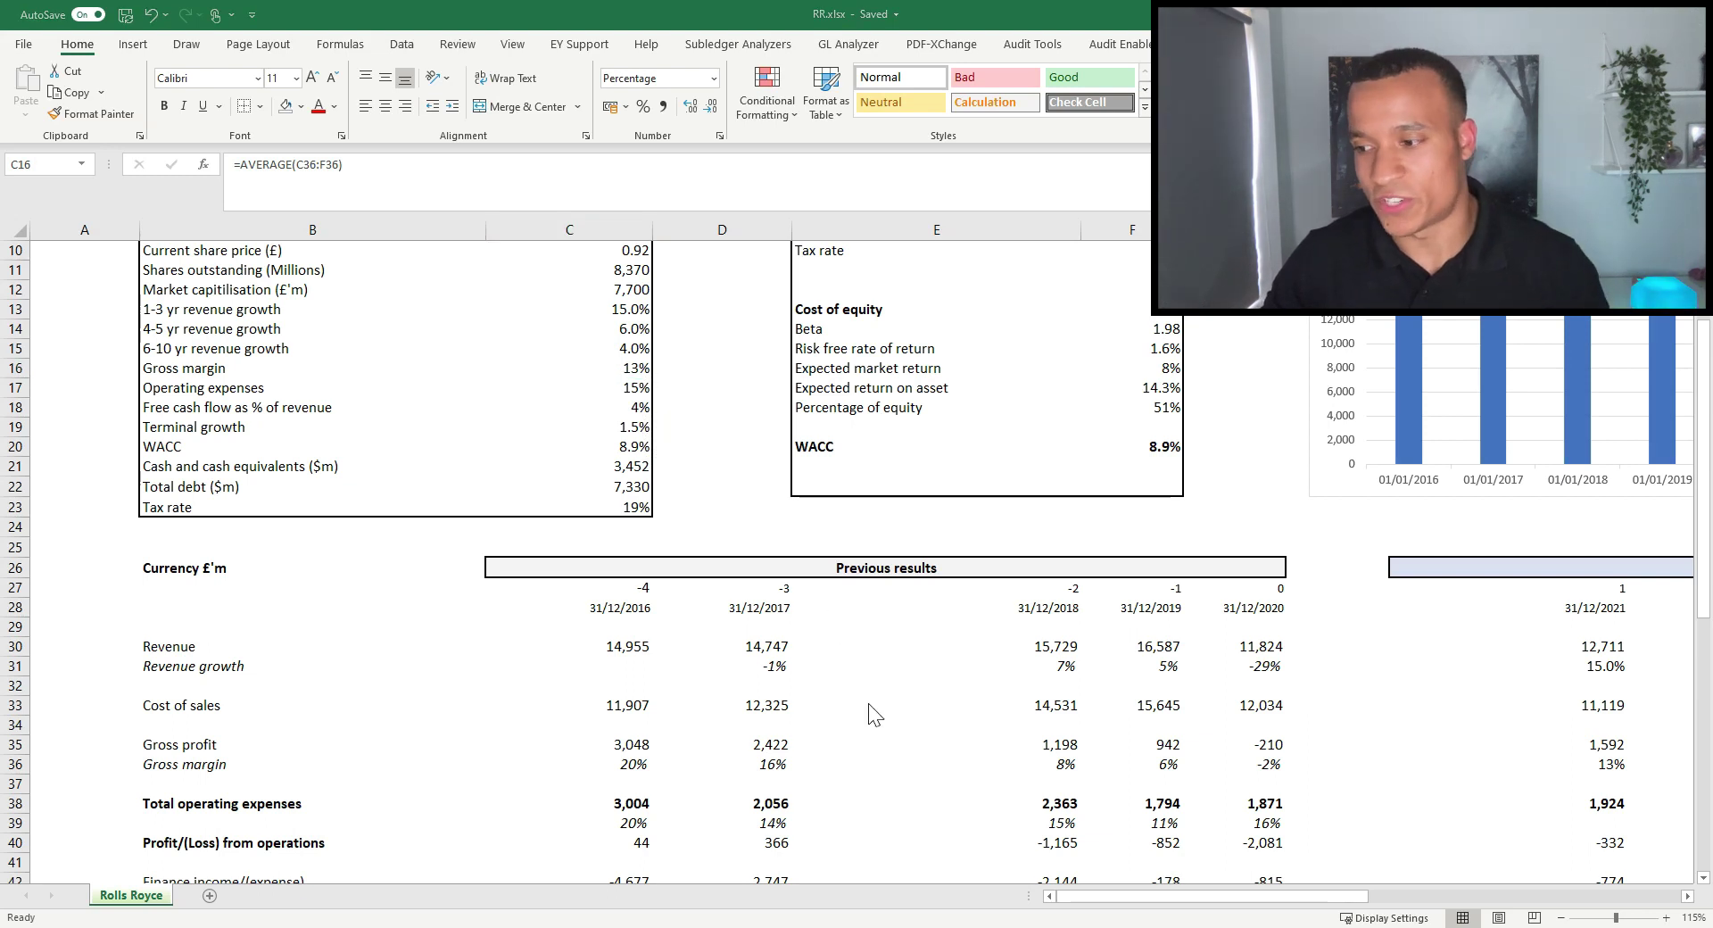
Step: Inspect the average formula behind the operating expenses input and move on to the free cash flow percentage
key("F2")
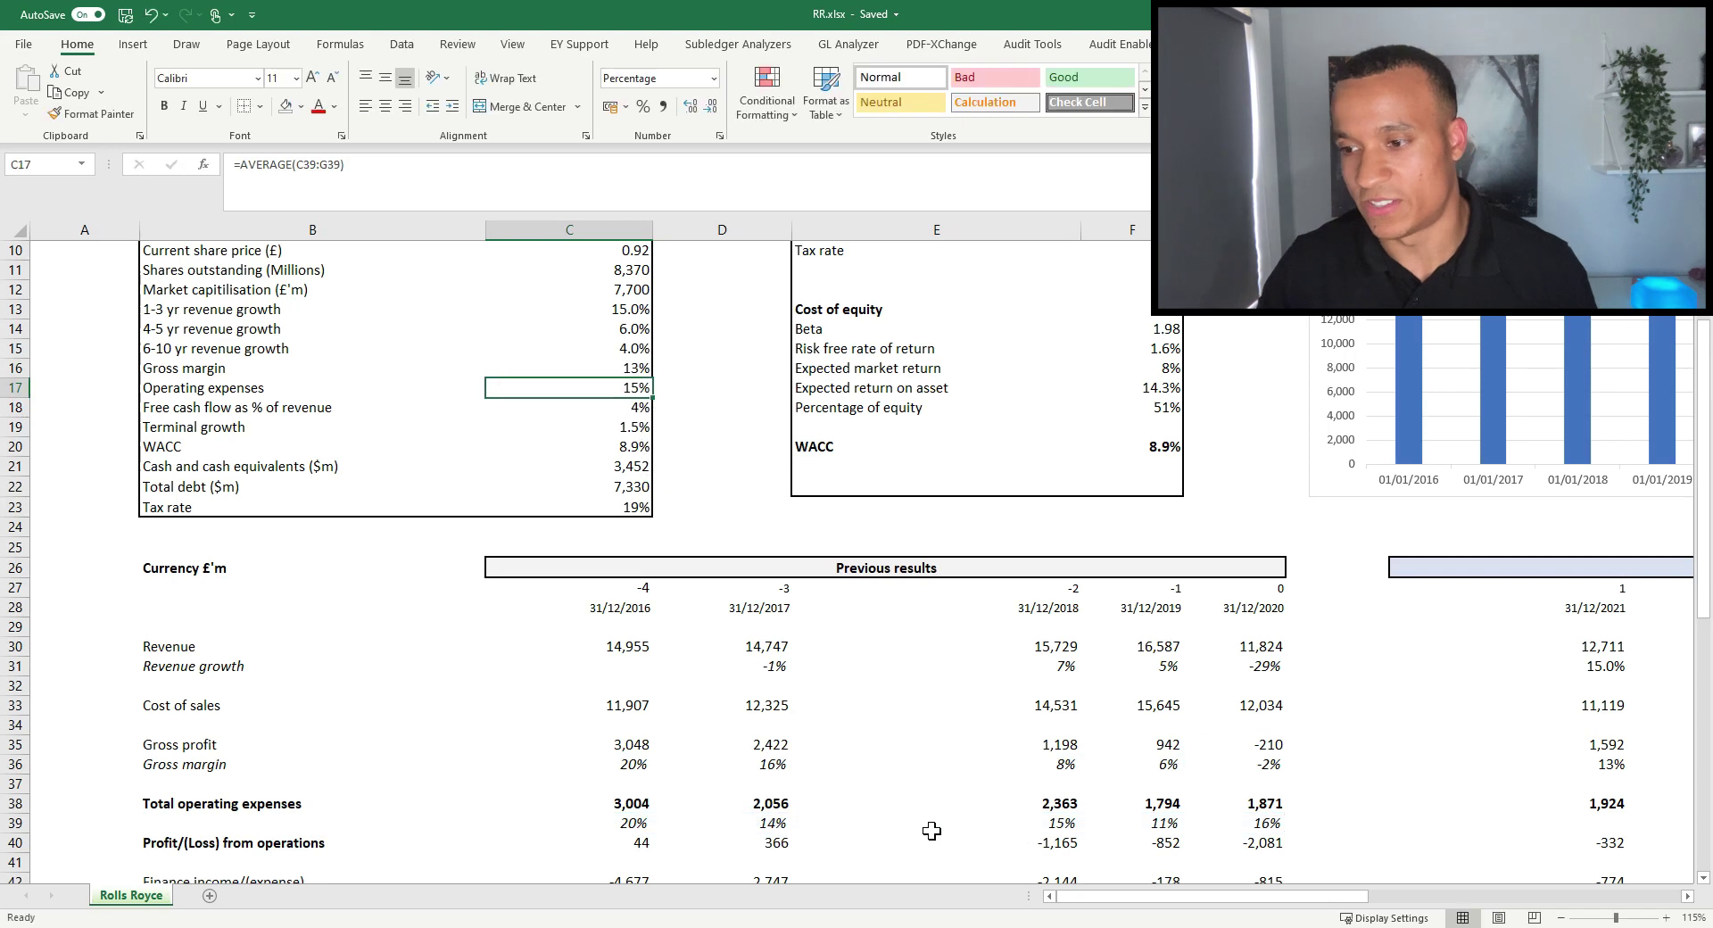
key("ctrl+Return")
key("Down")
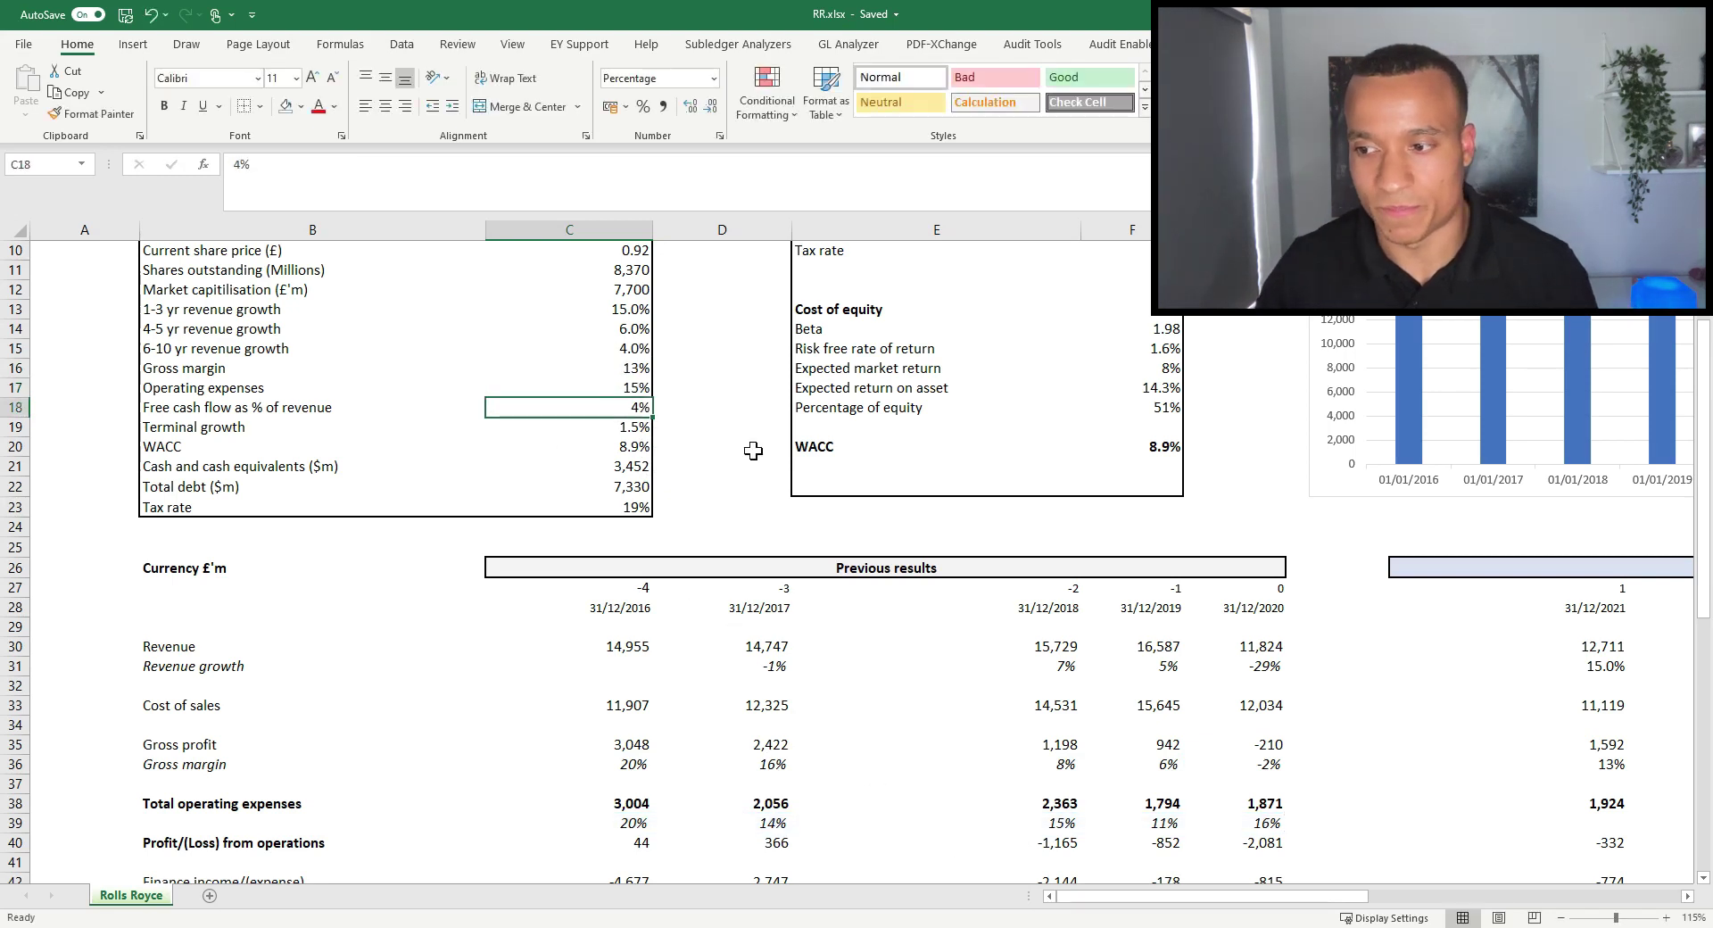
Step: Examine the historical free cash flow as a percentage of revenue across the 2016 to 2020 results
scroll(707, 425, "down", 1)
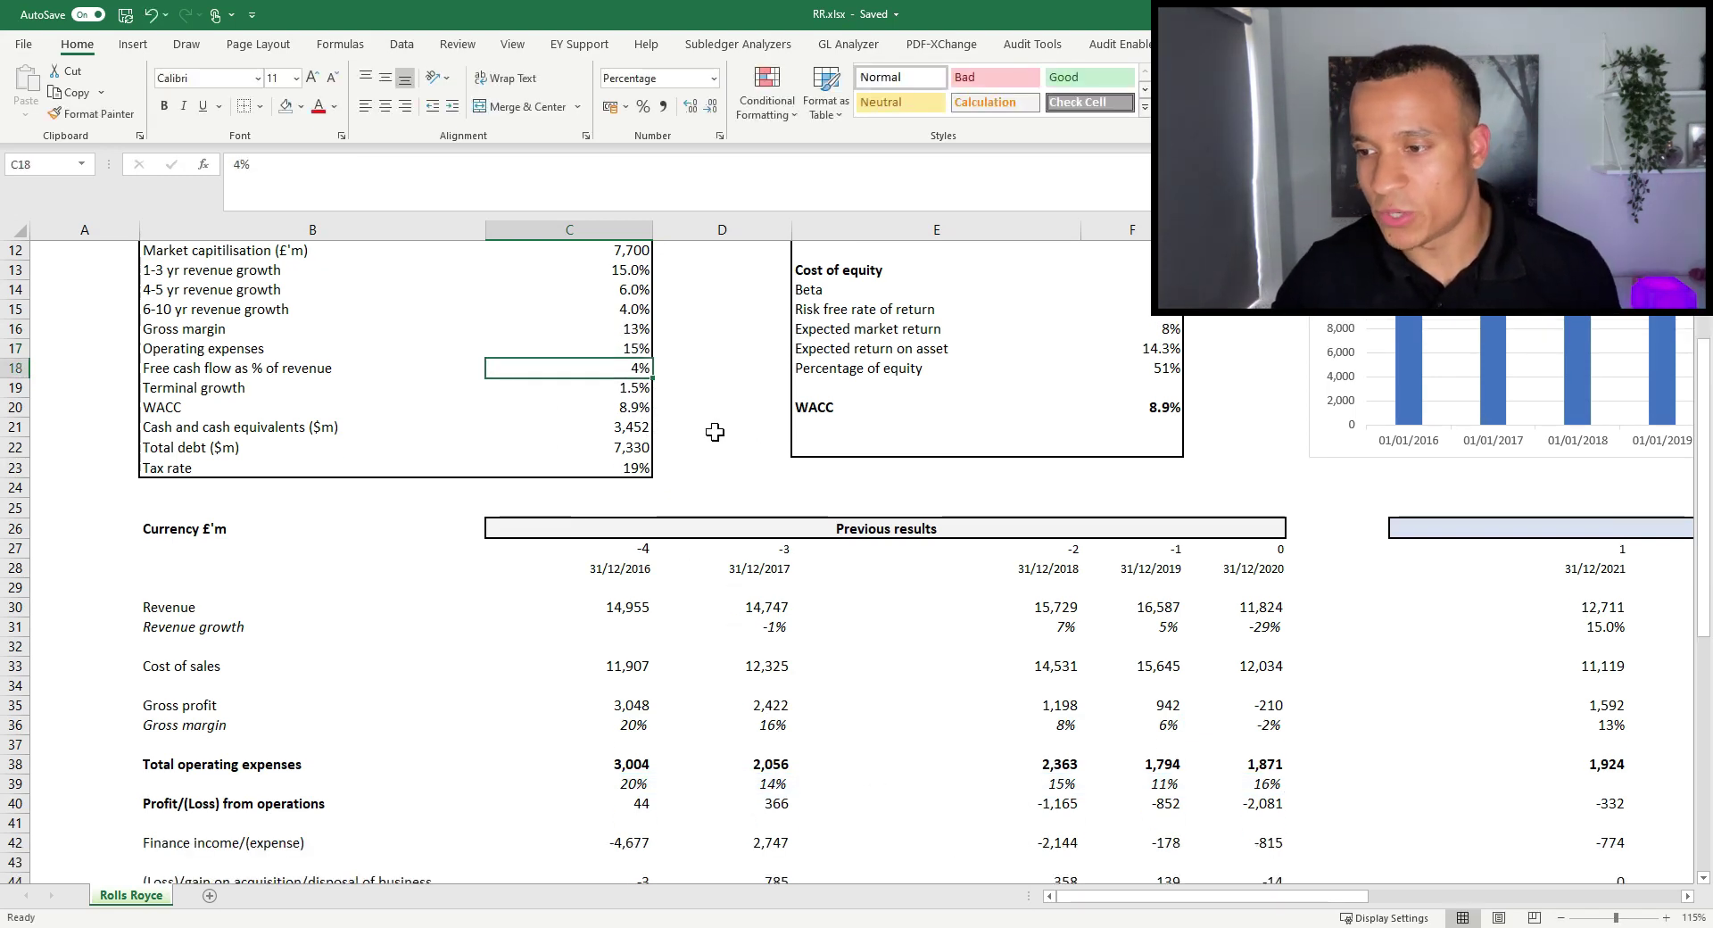
scroll(719, 397, "down", 8)
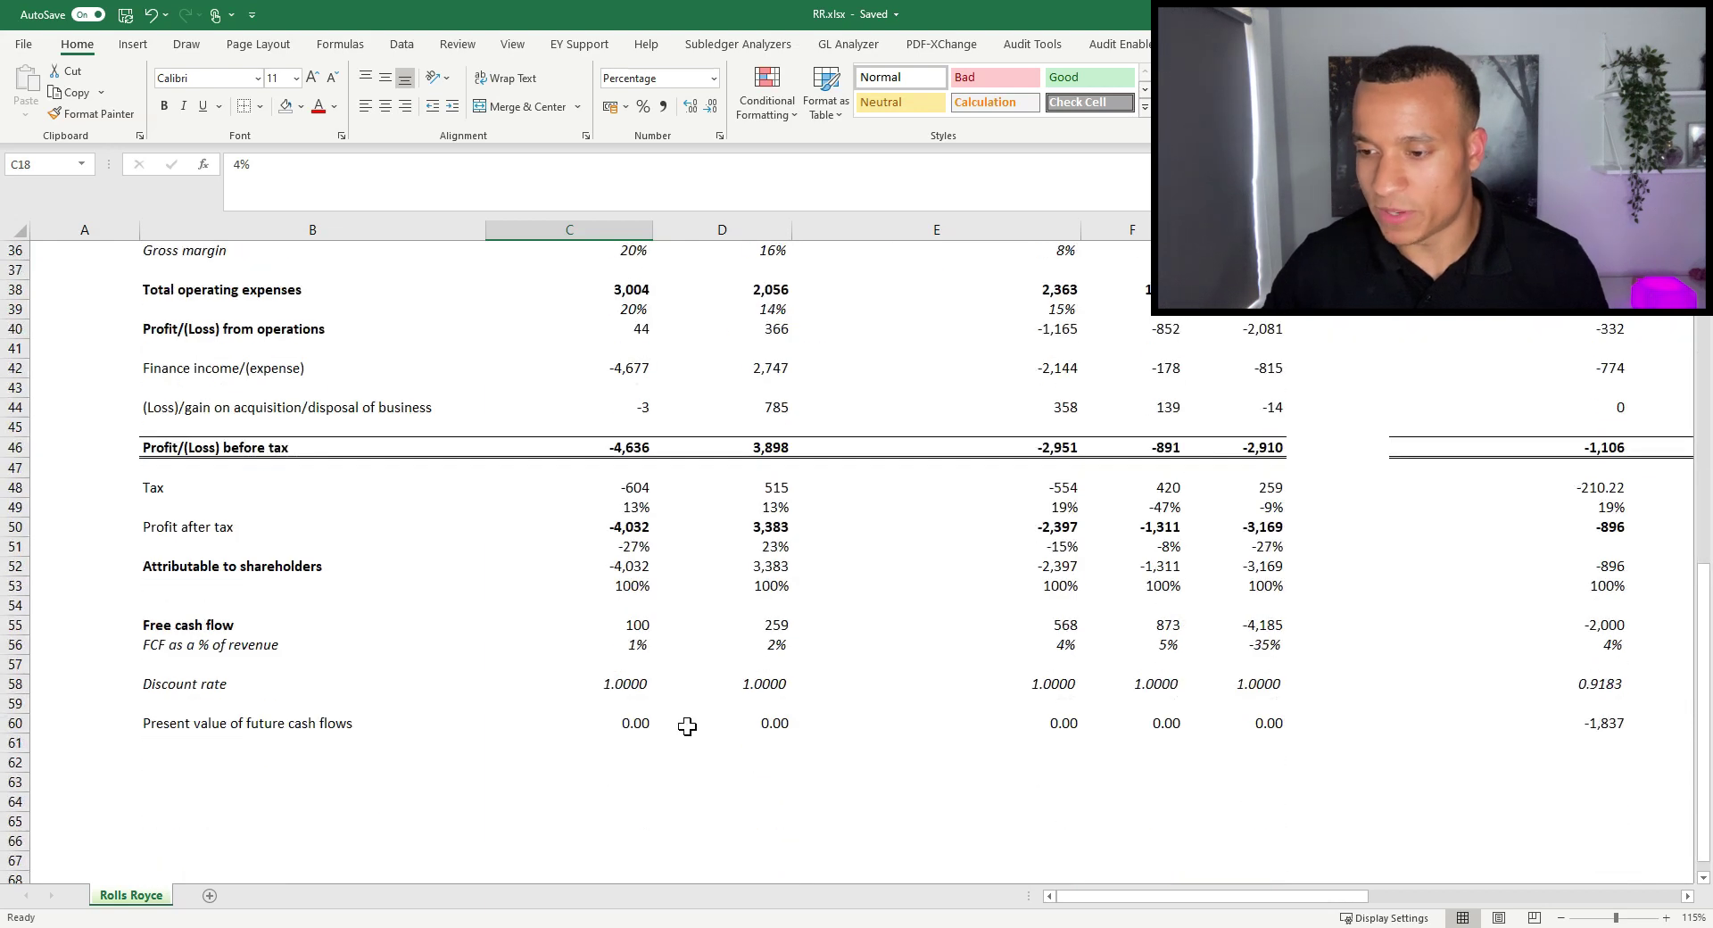
left_click(638, 645)
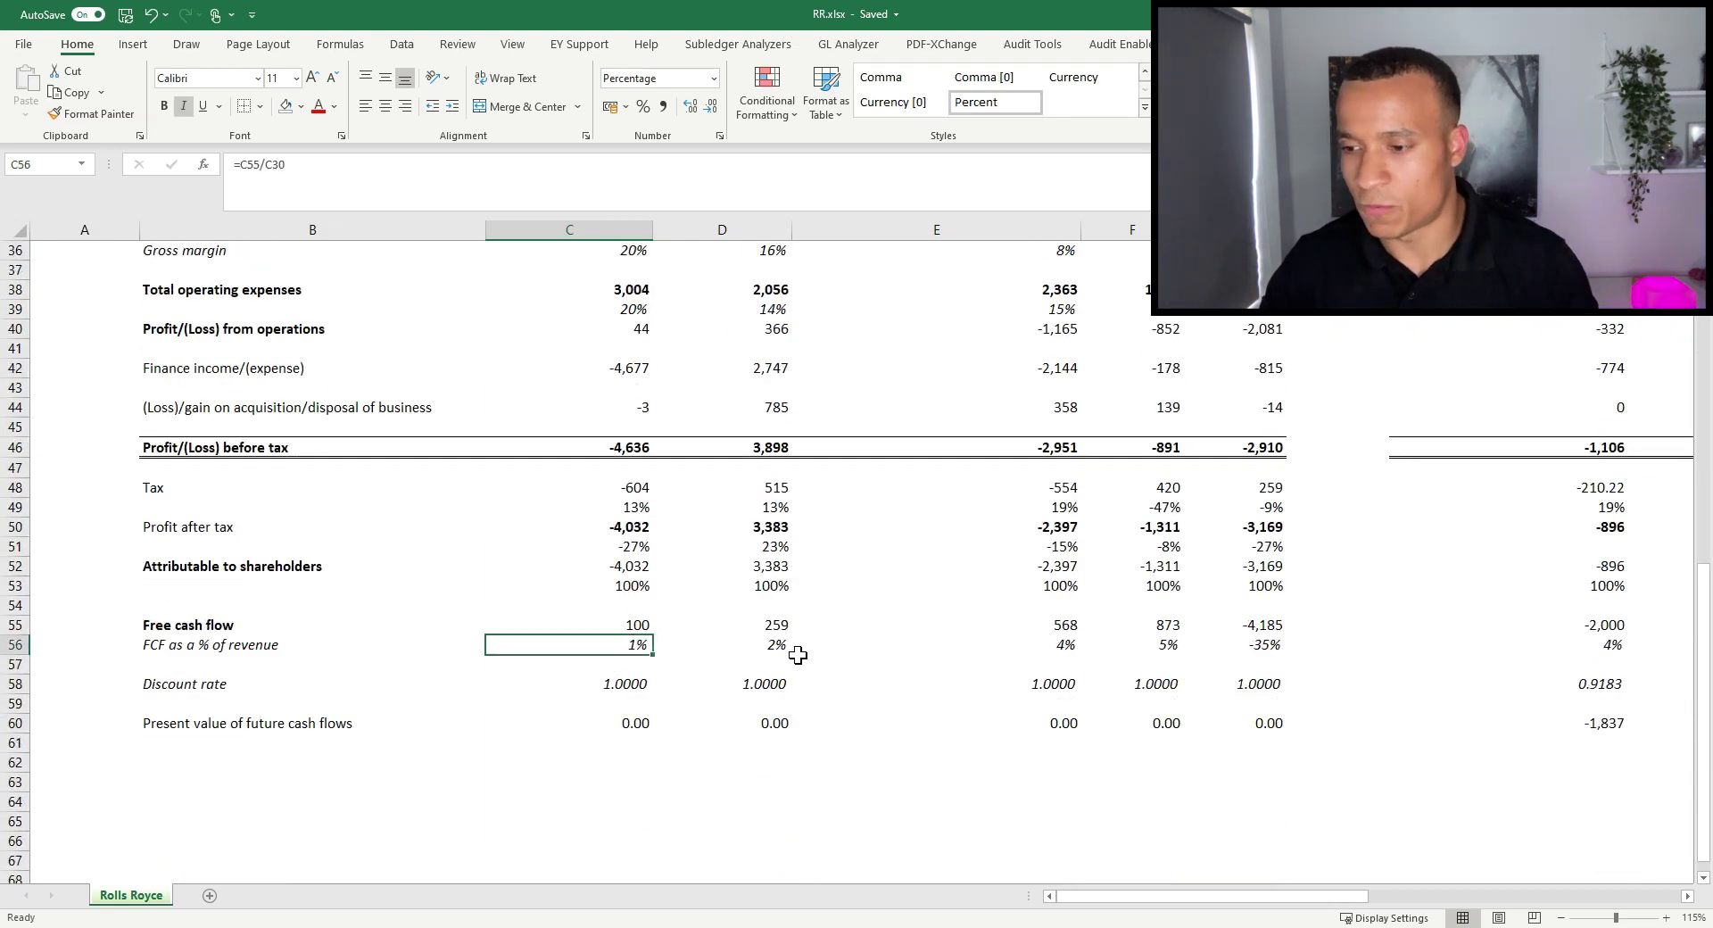
key("Right")
key("Right")
key("Right")
key("Right")
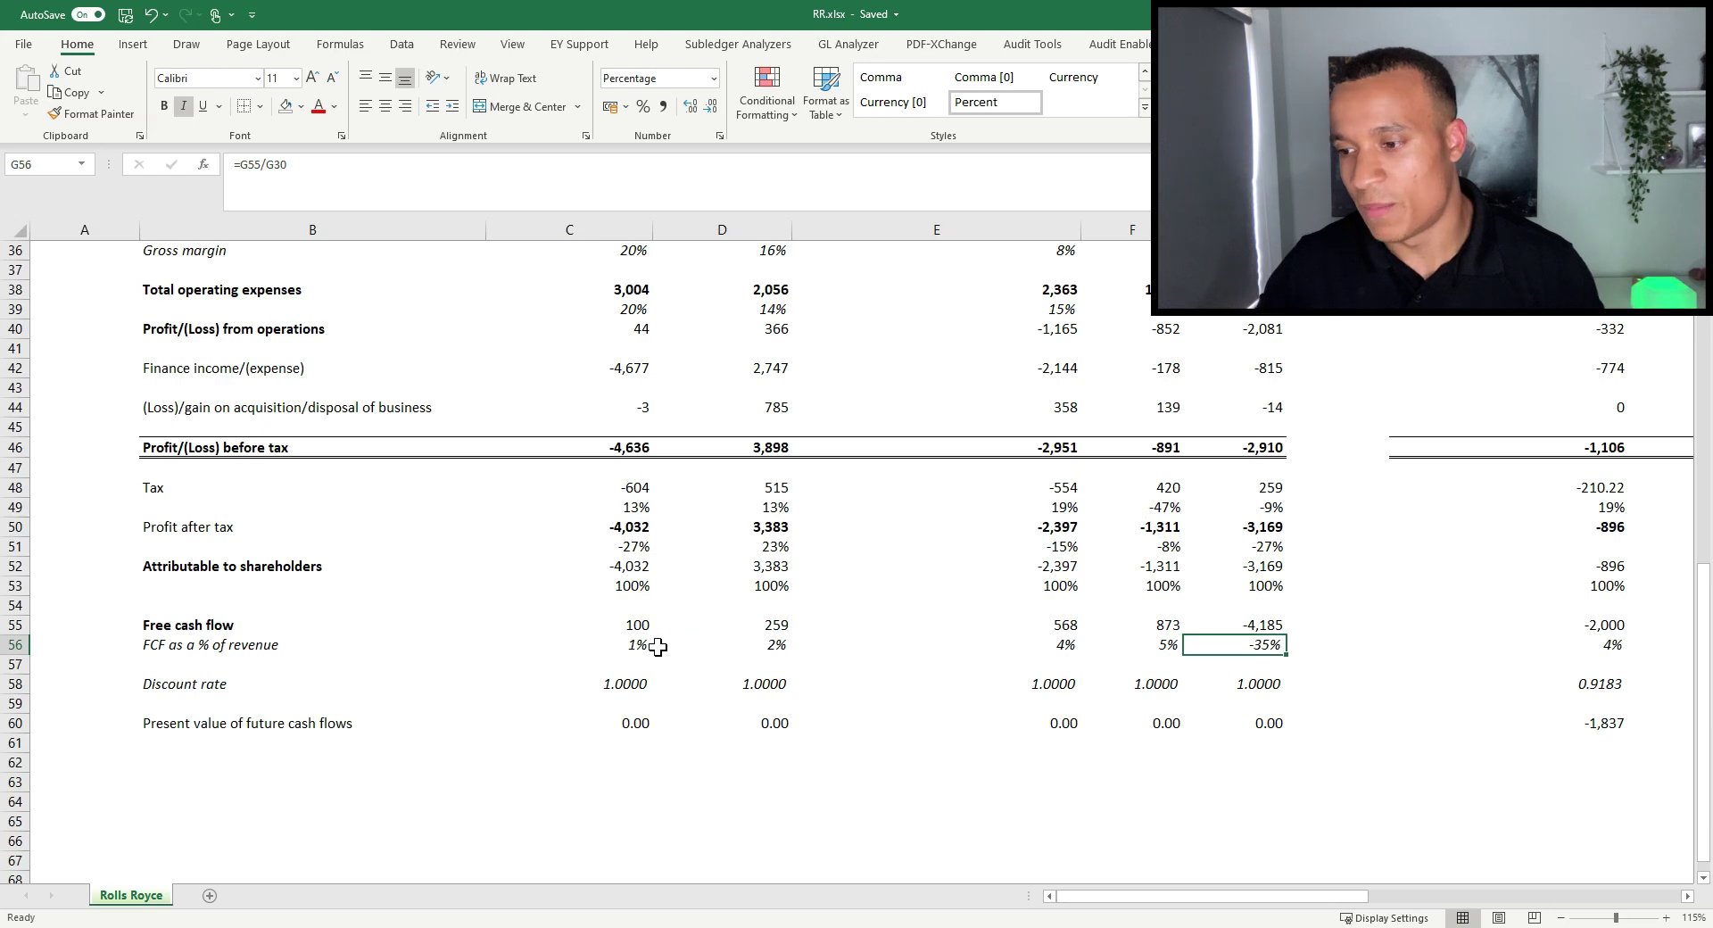
key("Left")
key("Left")
key("Left")
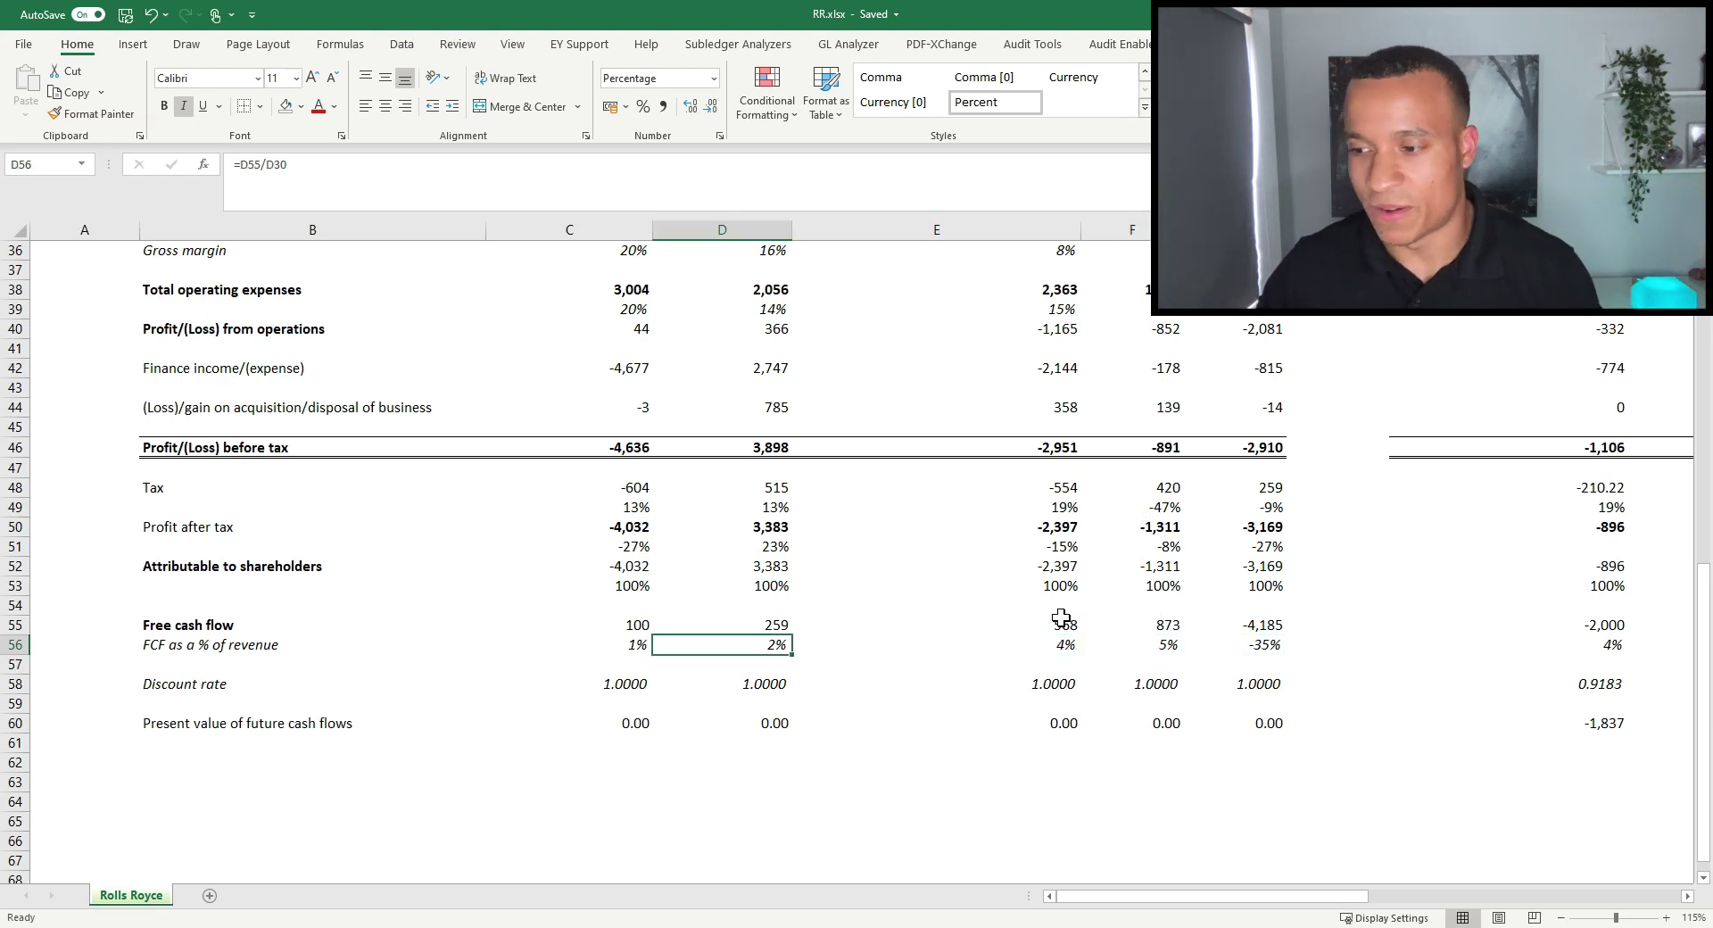
key("Right")
key("Left")
key("Left")
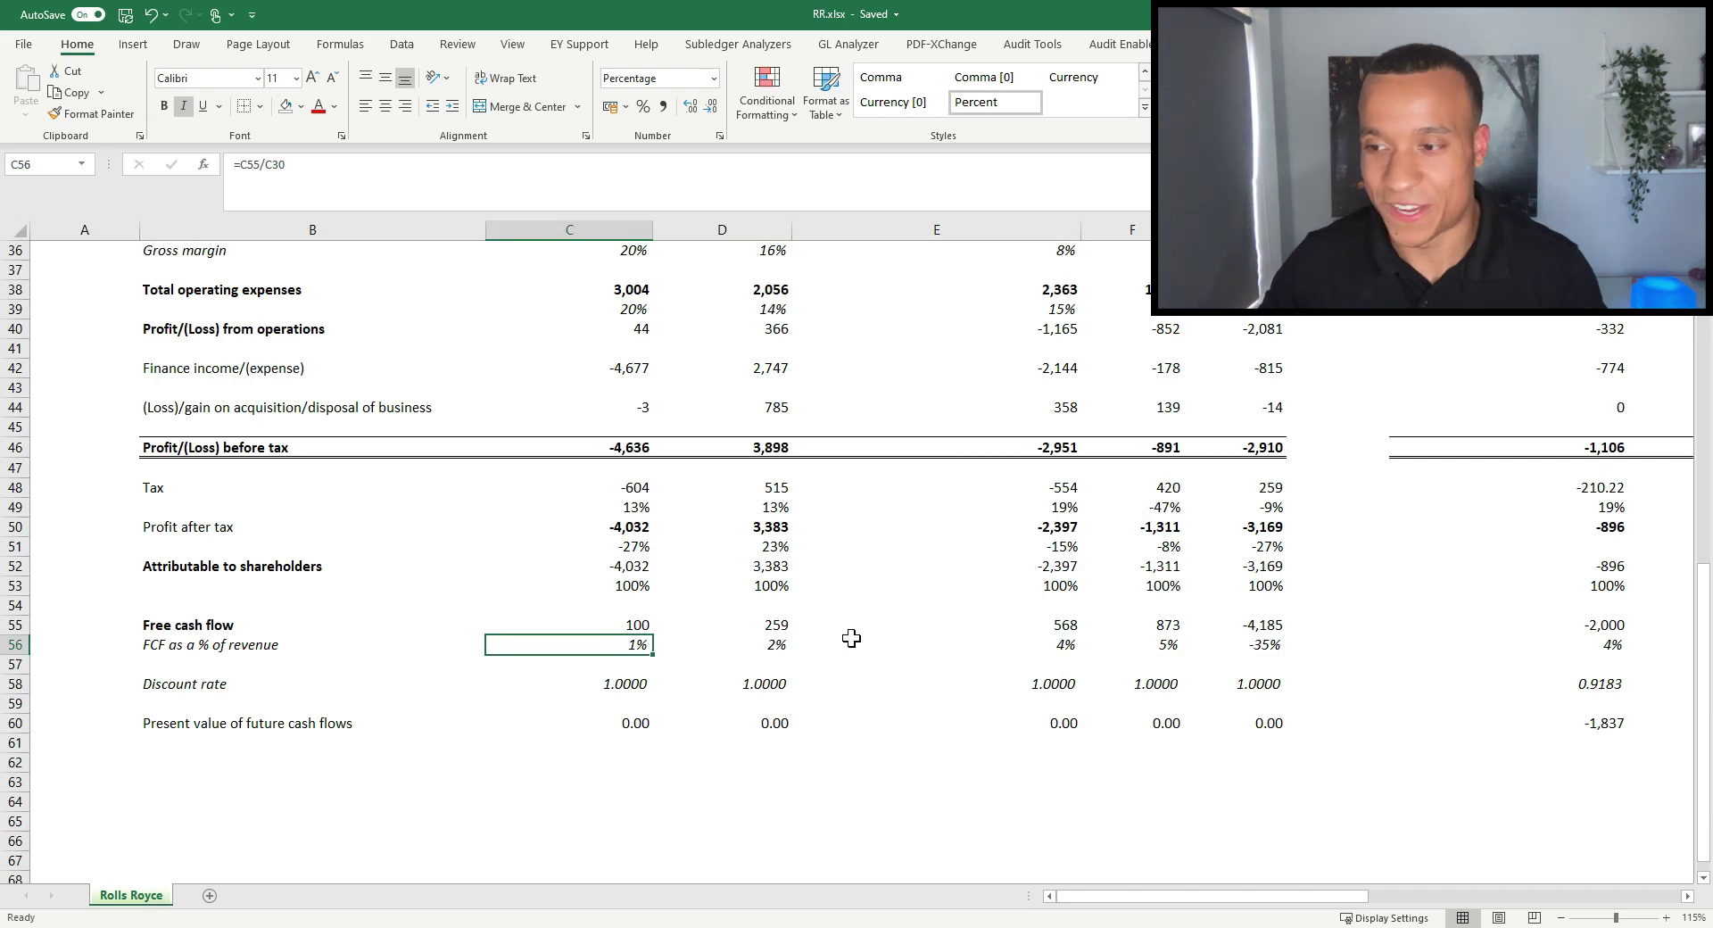
Step: Review the free cash flow as % of revenue and terminal growth assumptions in the Inputs table
scroll(875, 620, "up", 10)
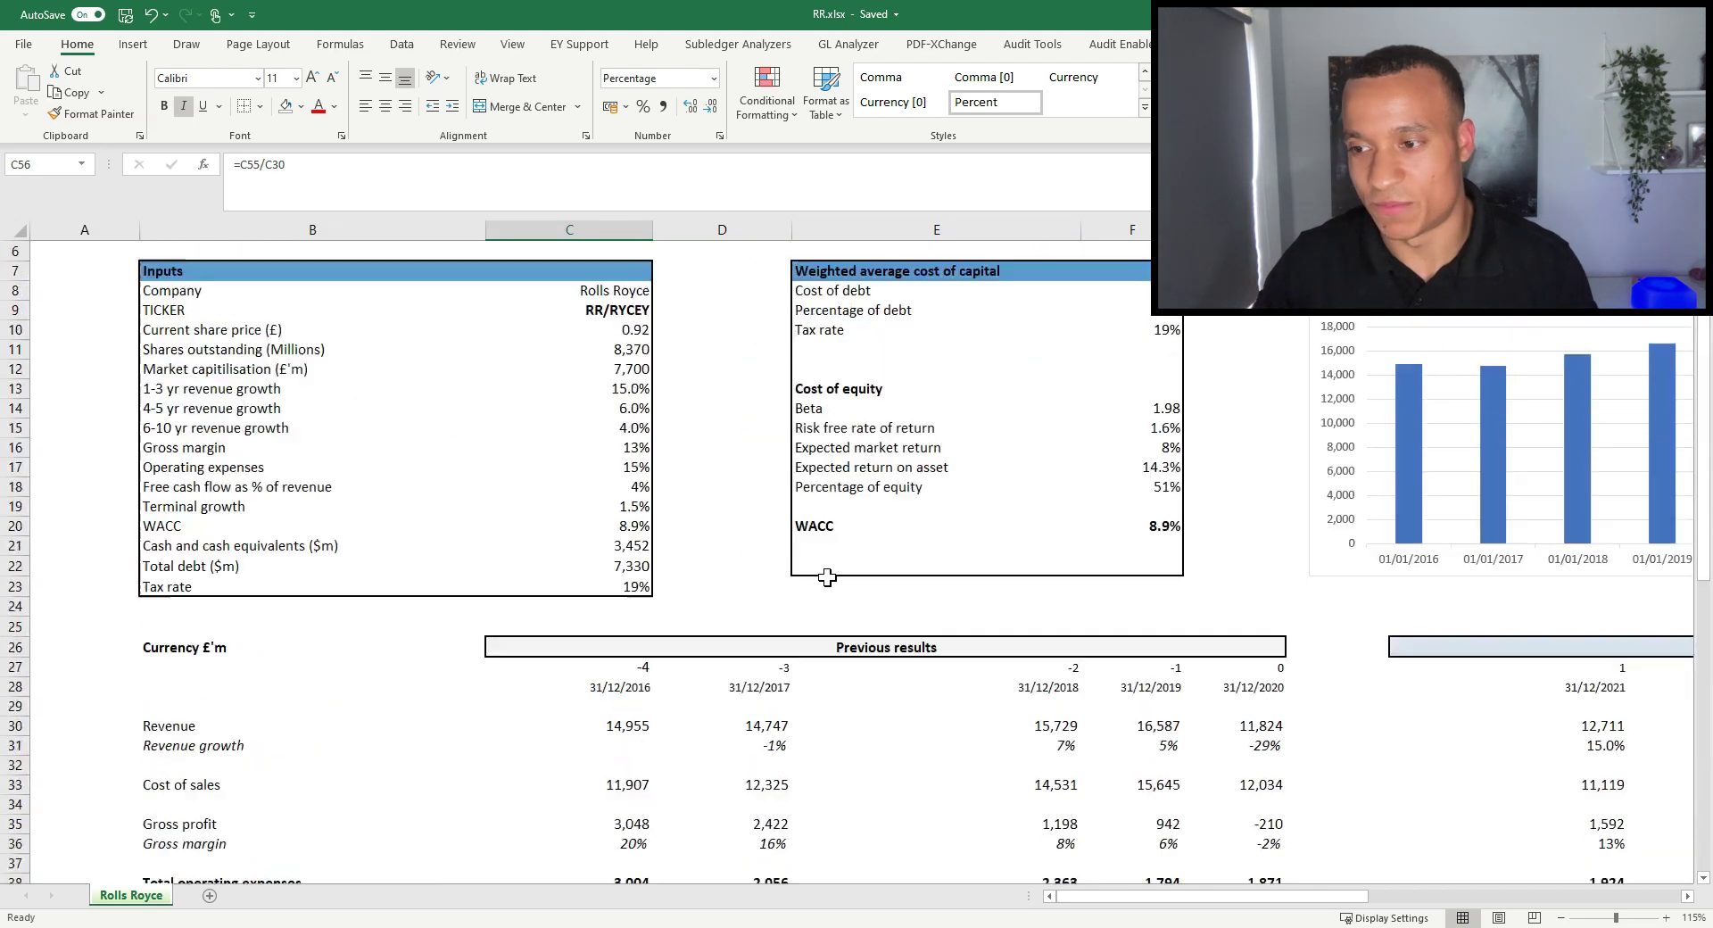
left_click(635, 496)
left_click(626, 509)
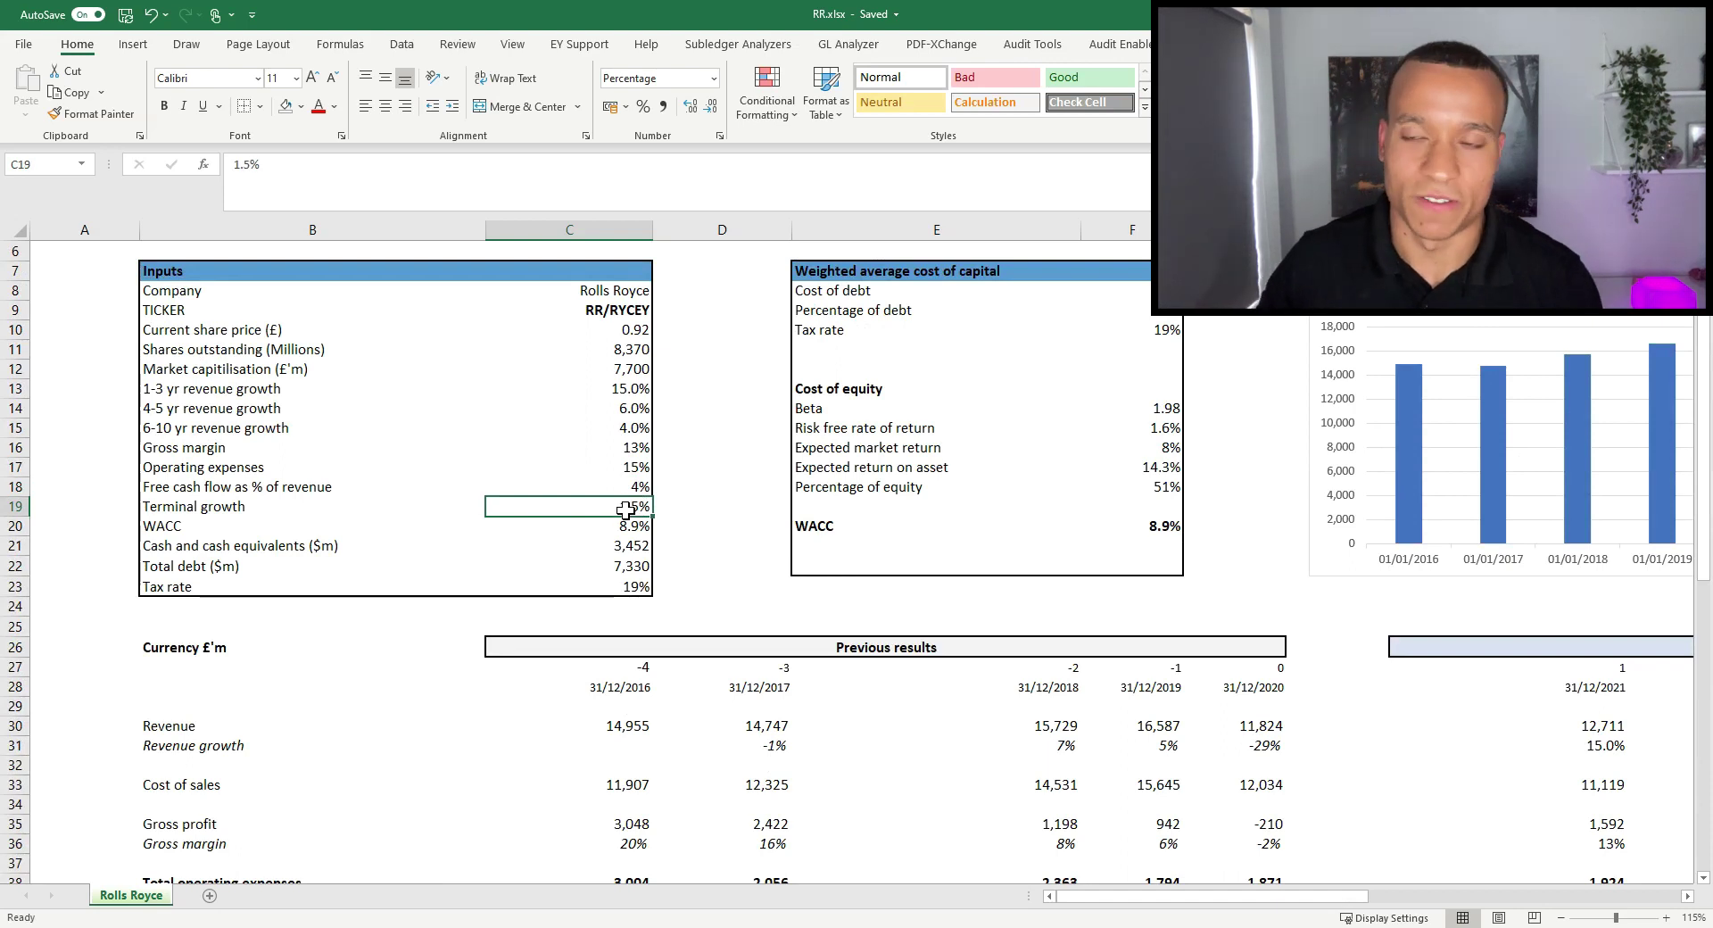
key("Up")
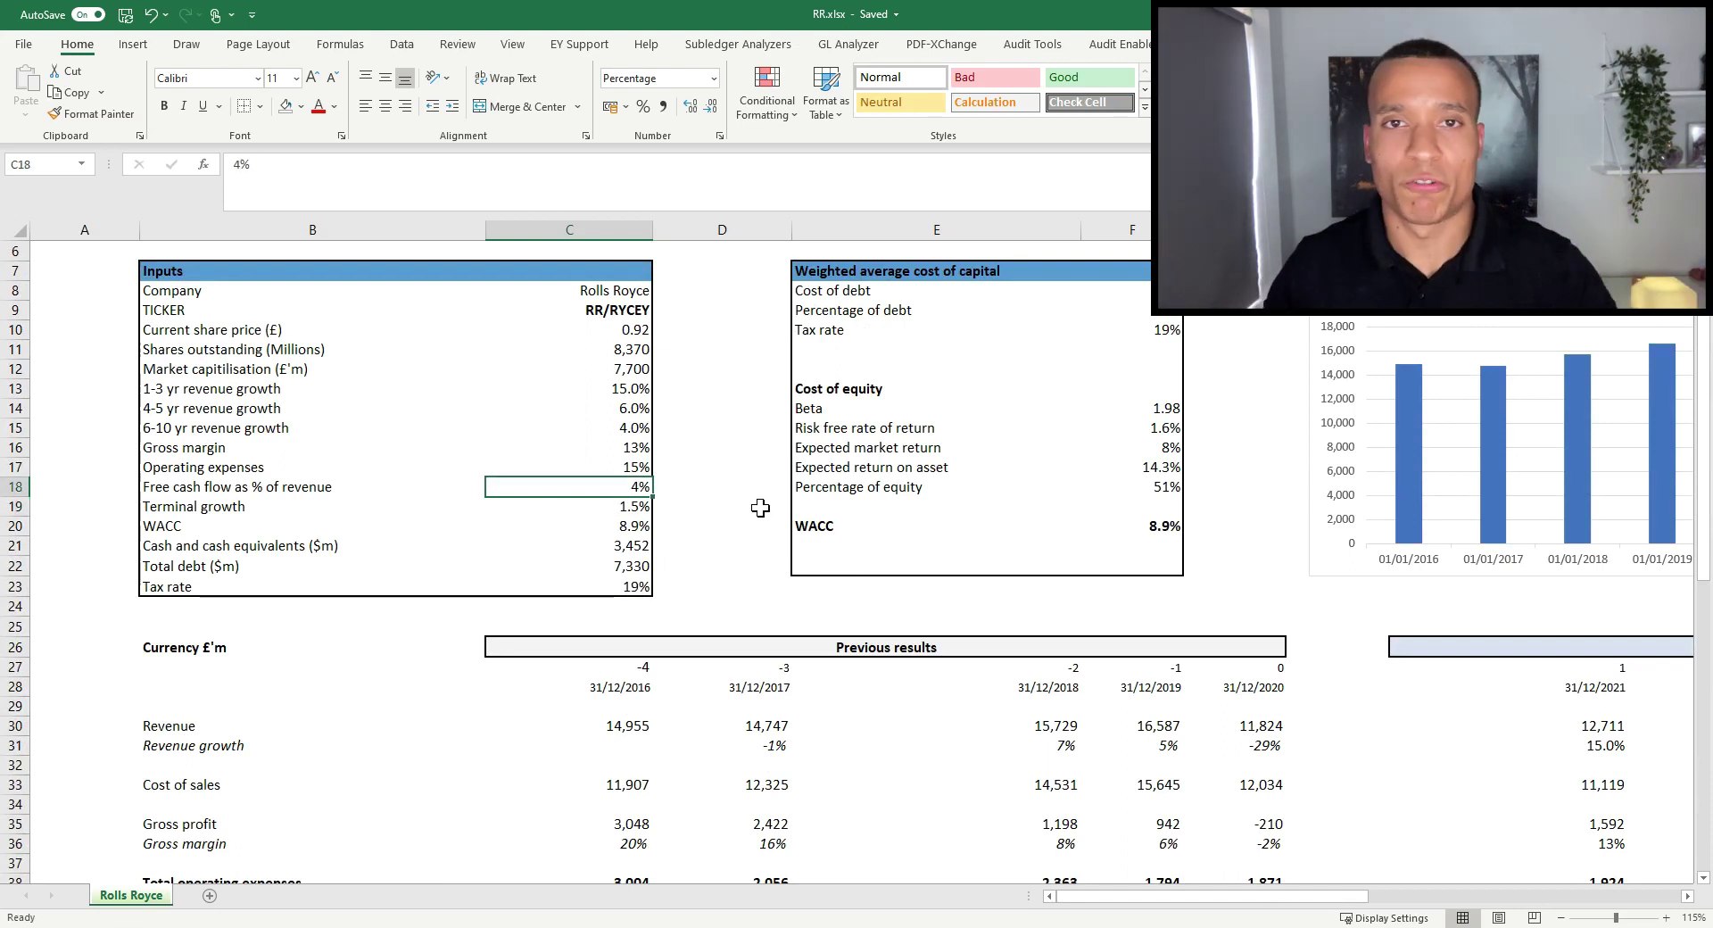
left_click(616, 507)
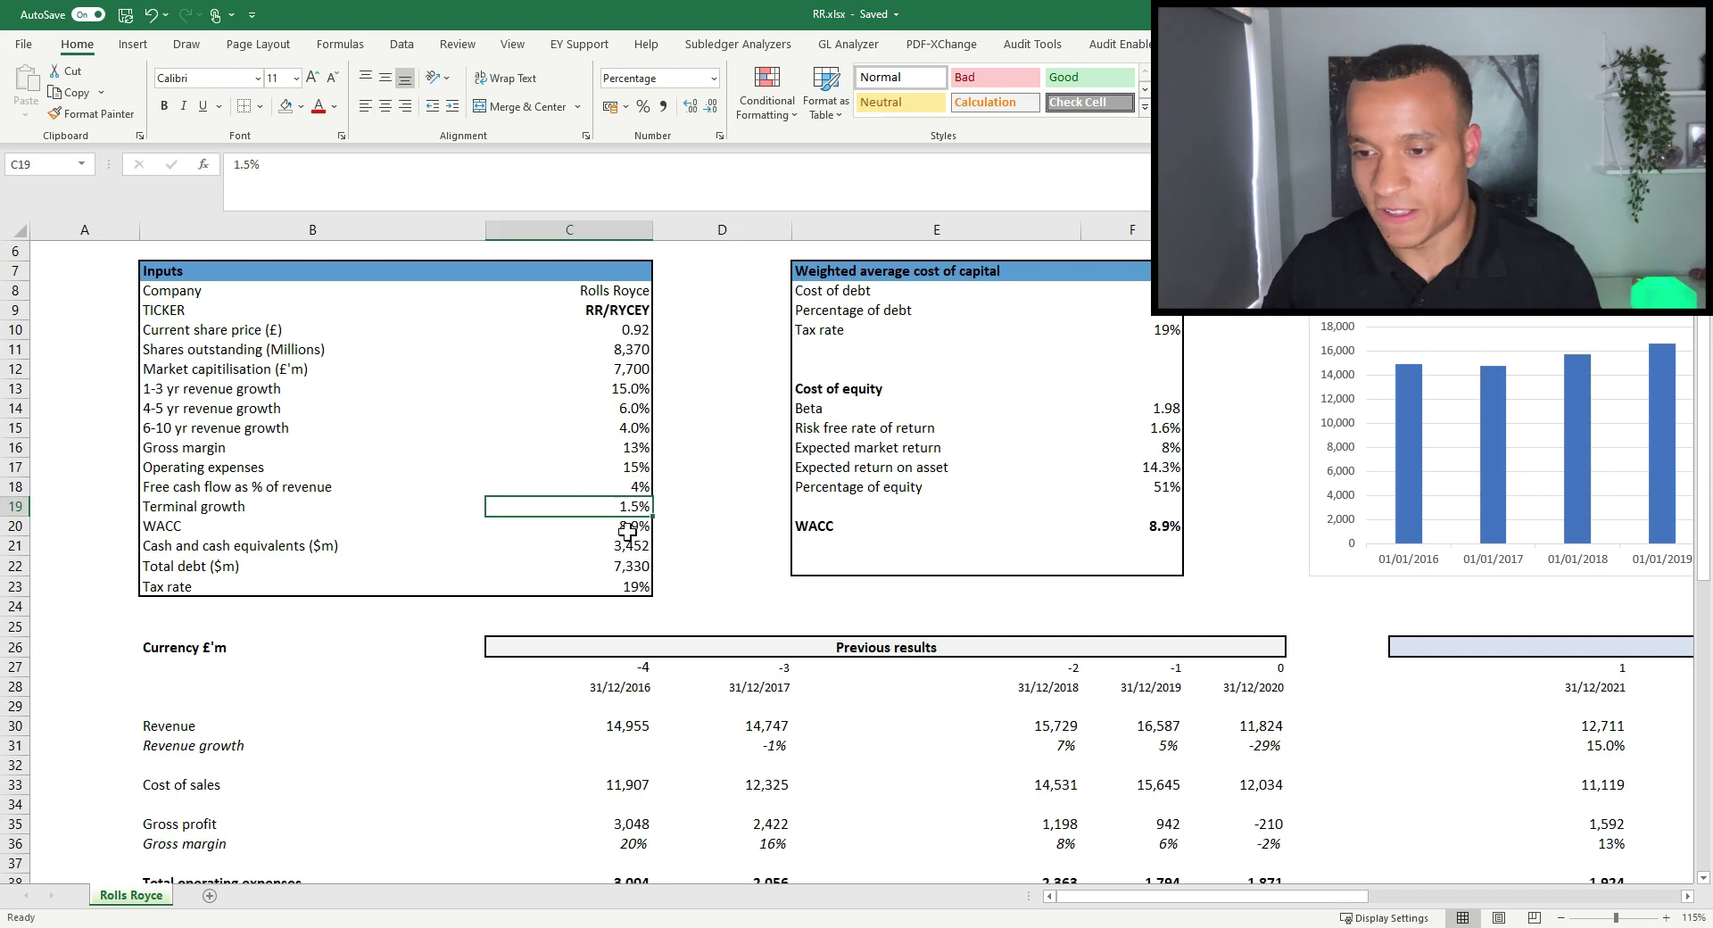
Step: Trace the WACC input to its source cell and inspect the weighted average cost of capital formula
left_click(620, 528)
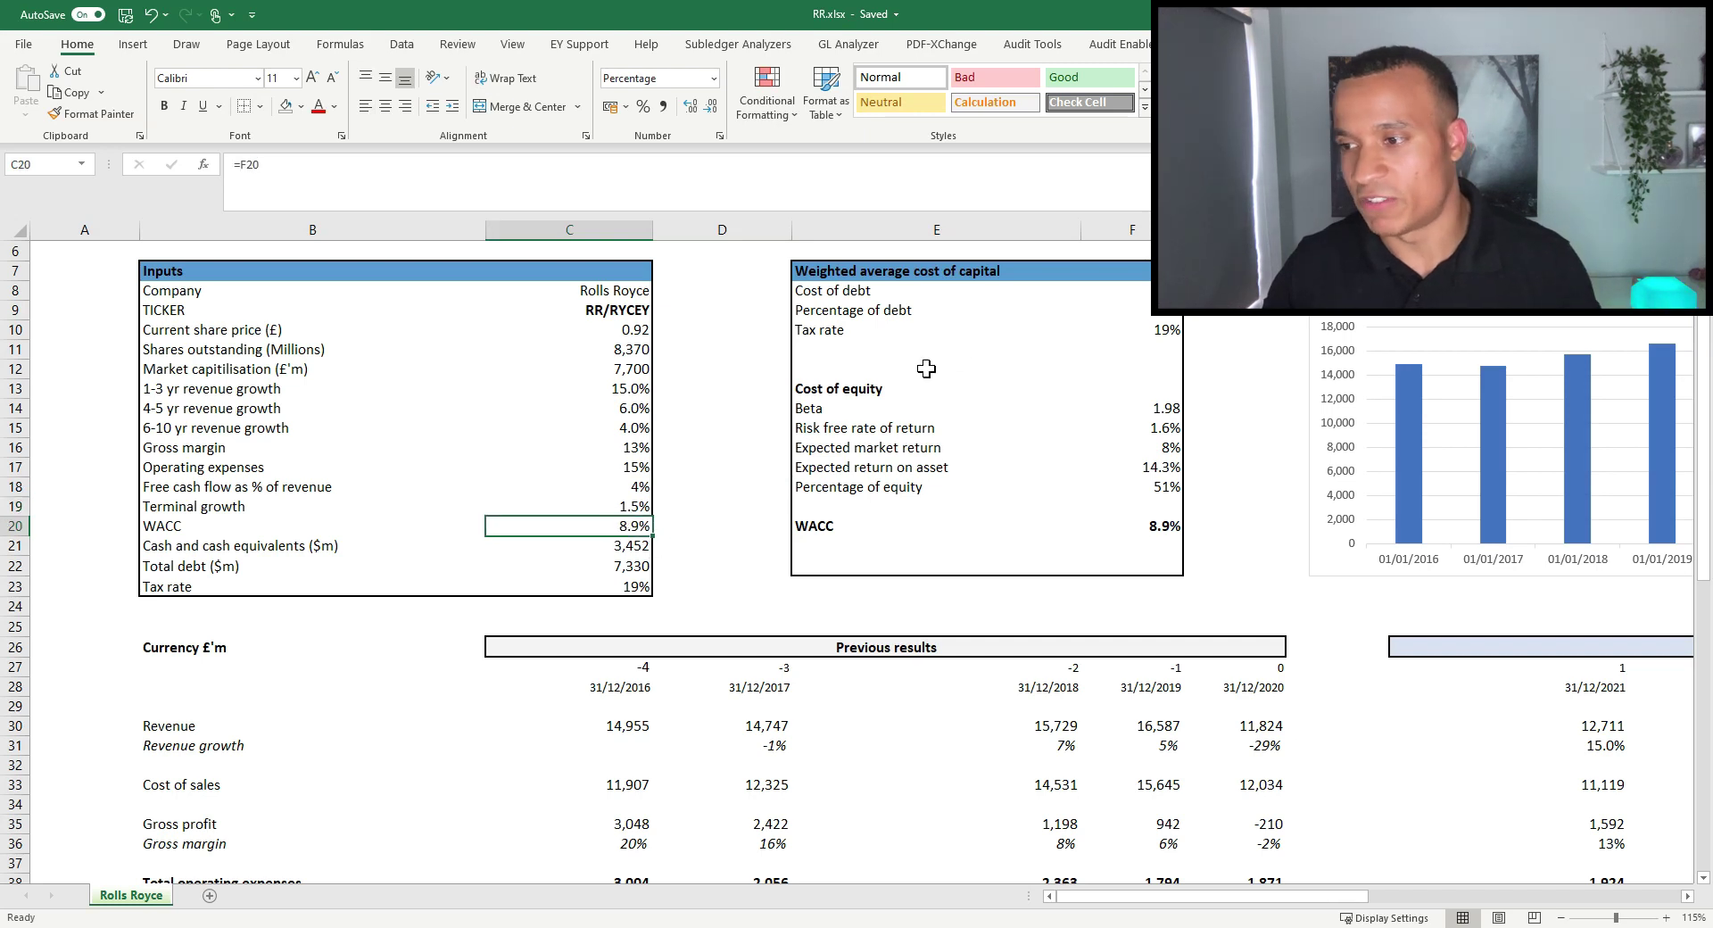
left_click(1158, 532)
double_click(1160, 531)
key("Escape")
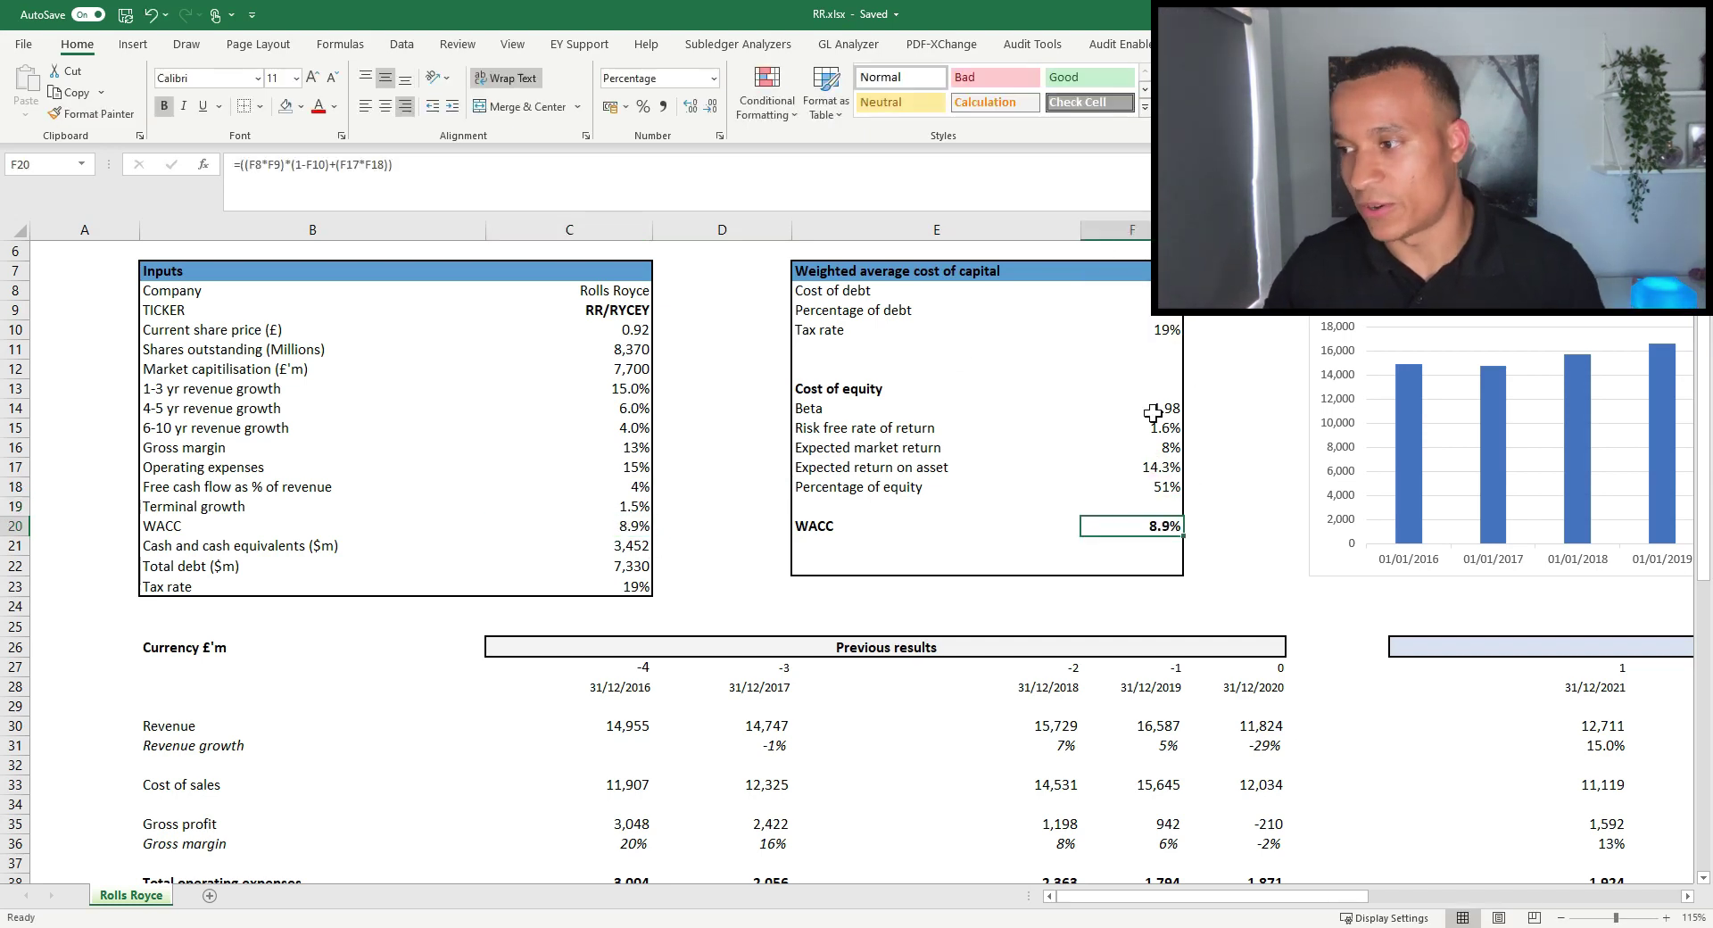
Step: Inspect the cash and cash equivalents, total debt and market capitalisation entries in the Inputs table
left_click(620, 547)
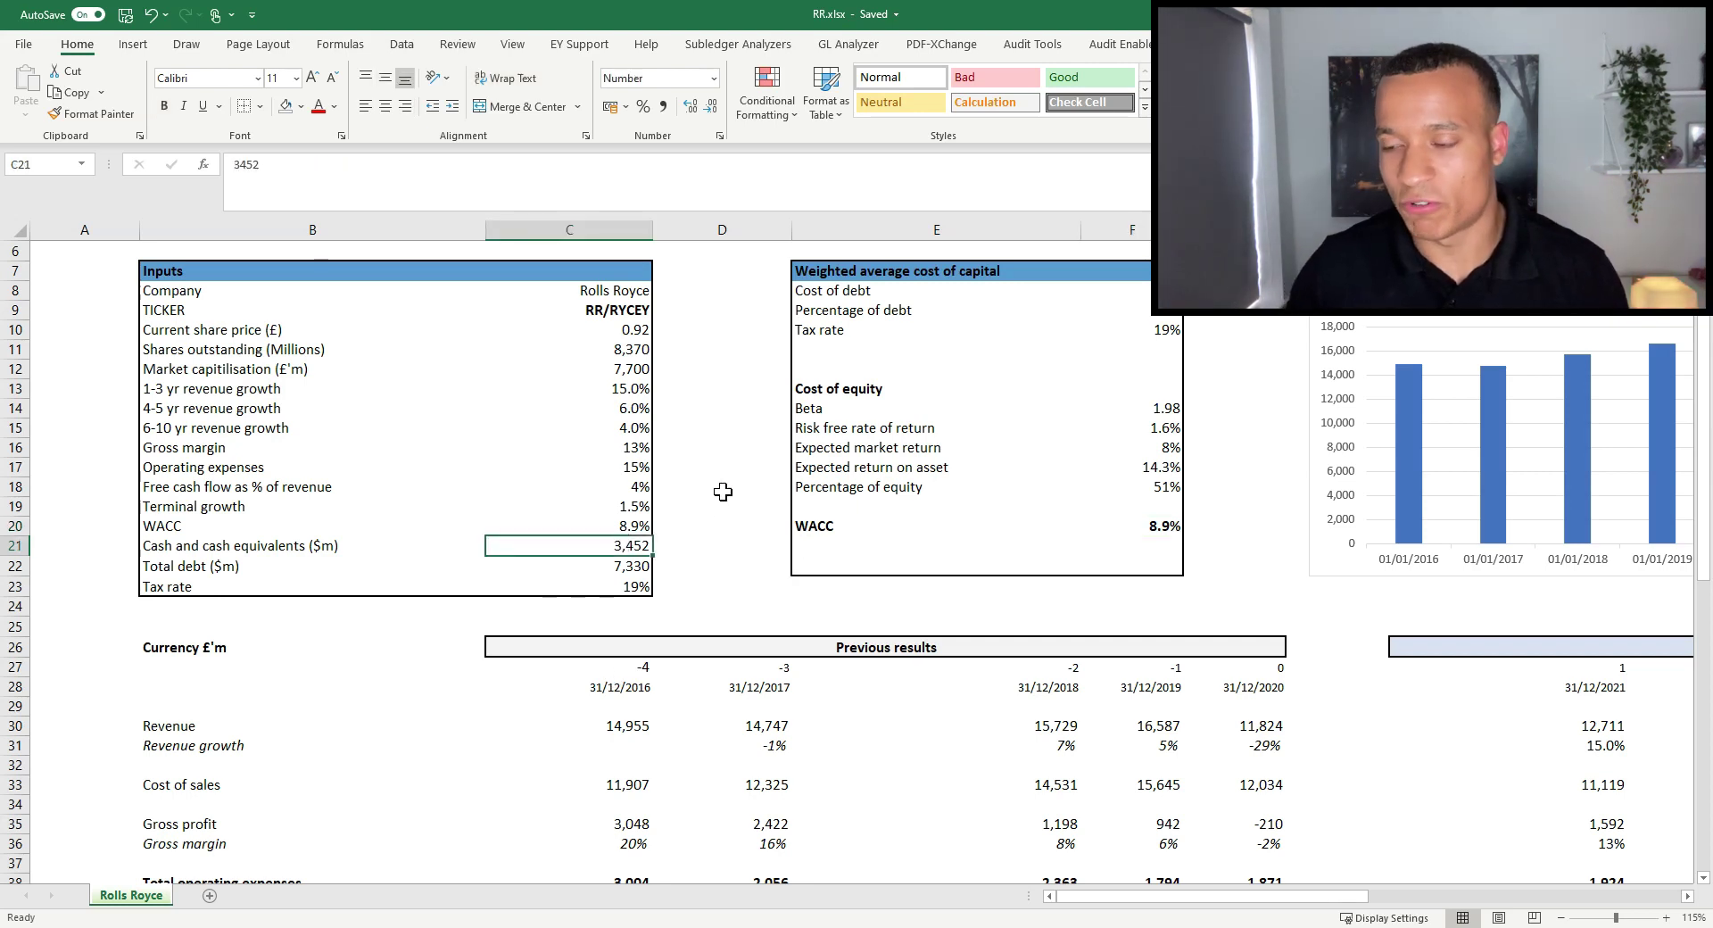
left_click(327, 545)
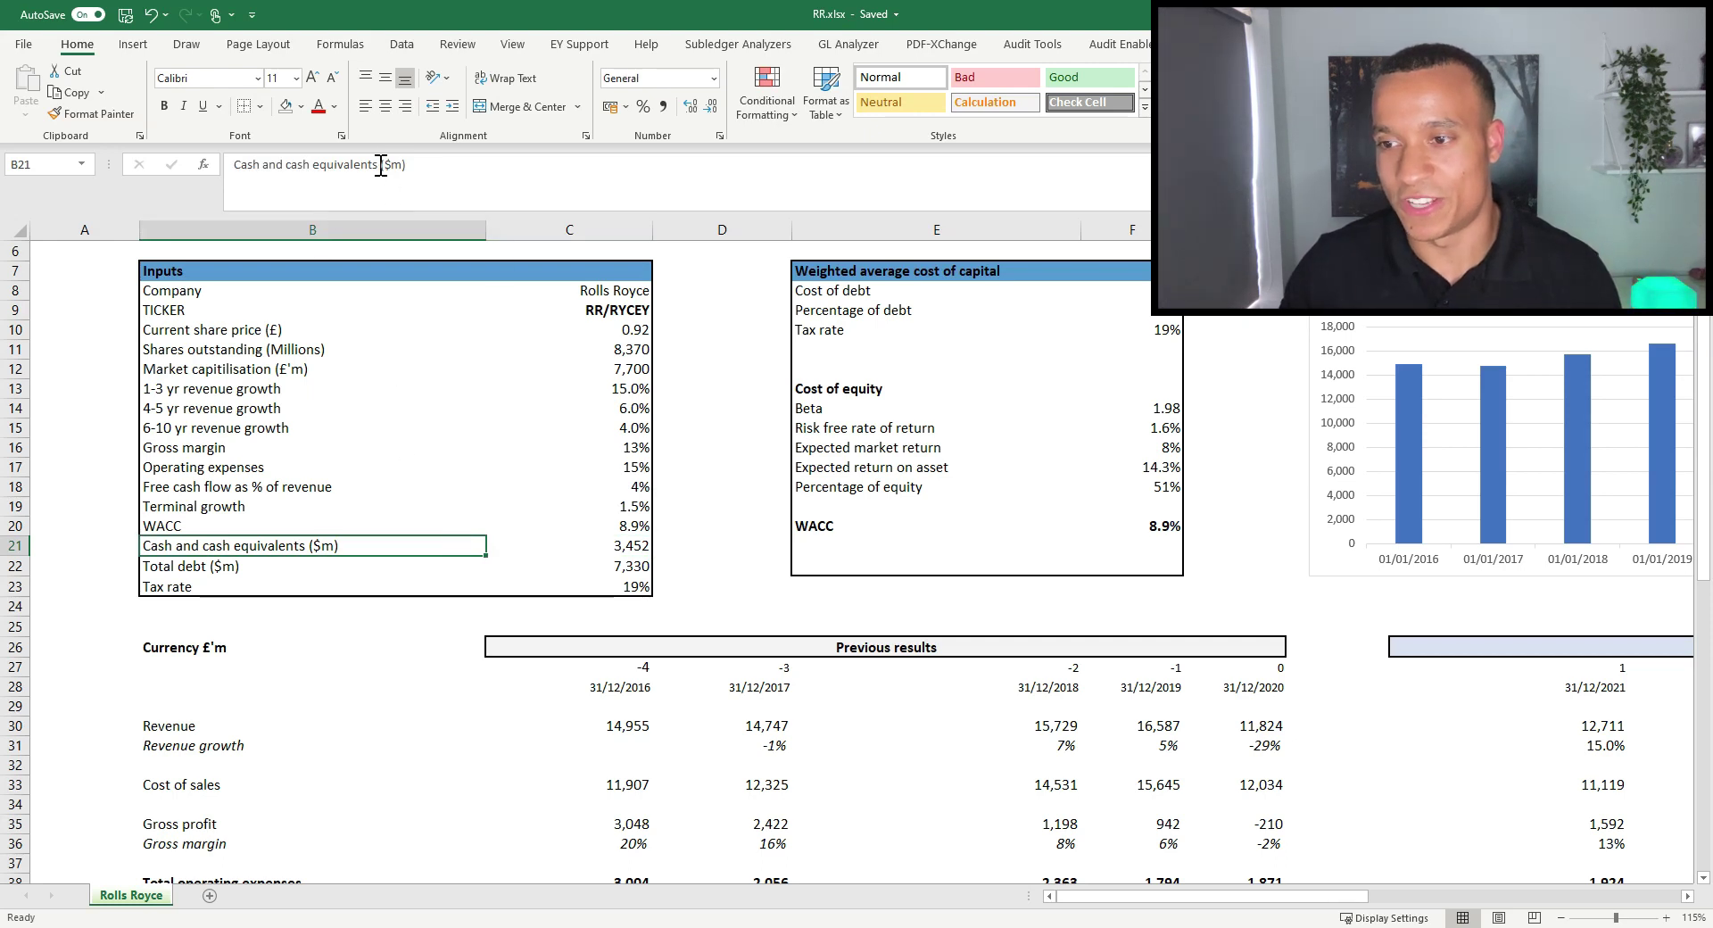
key("Right")
key("Down")
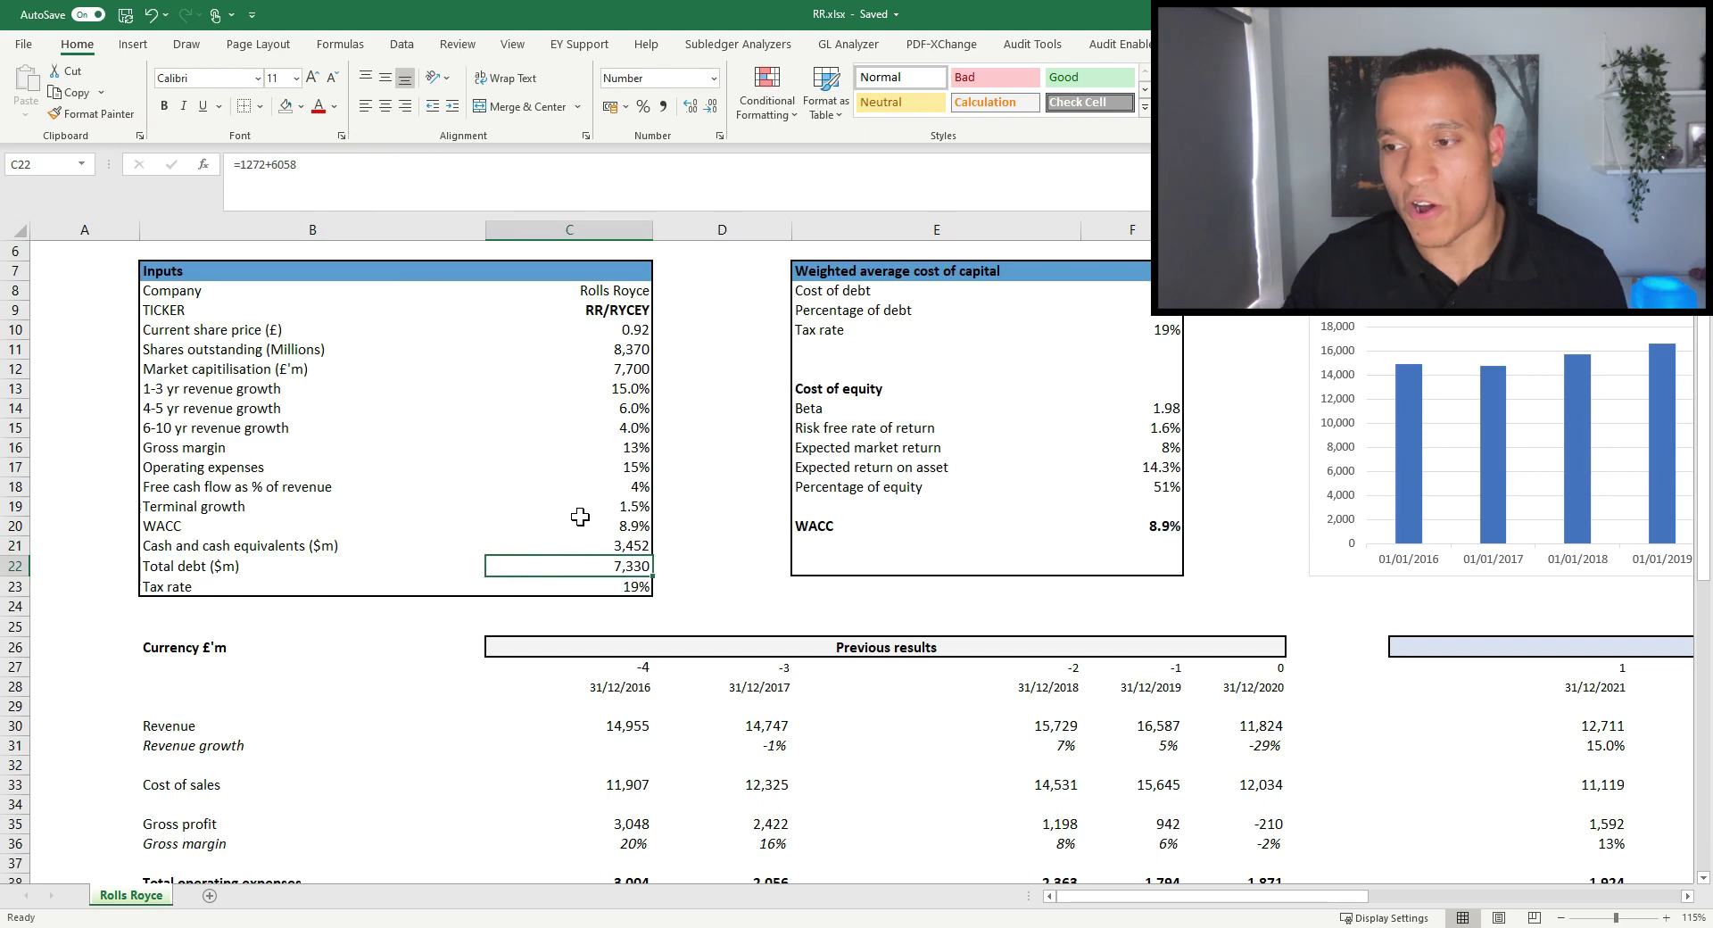
left_click(631, 367)
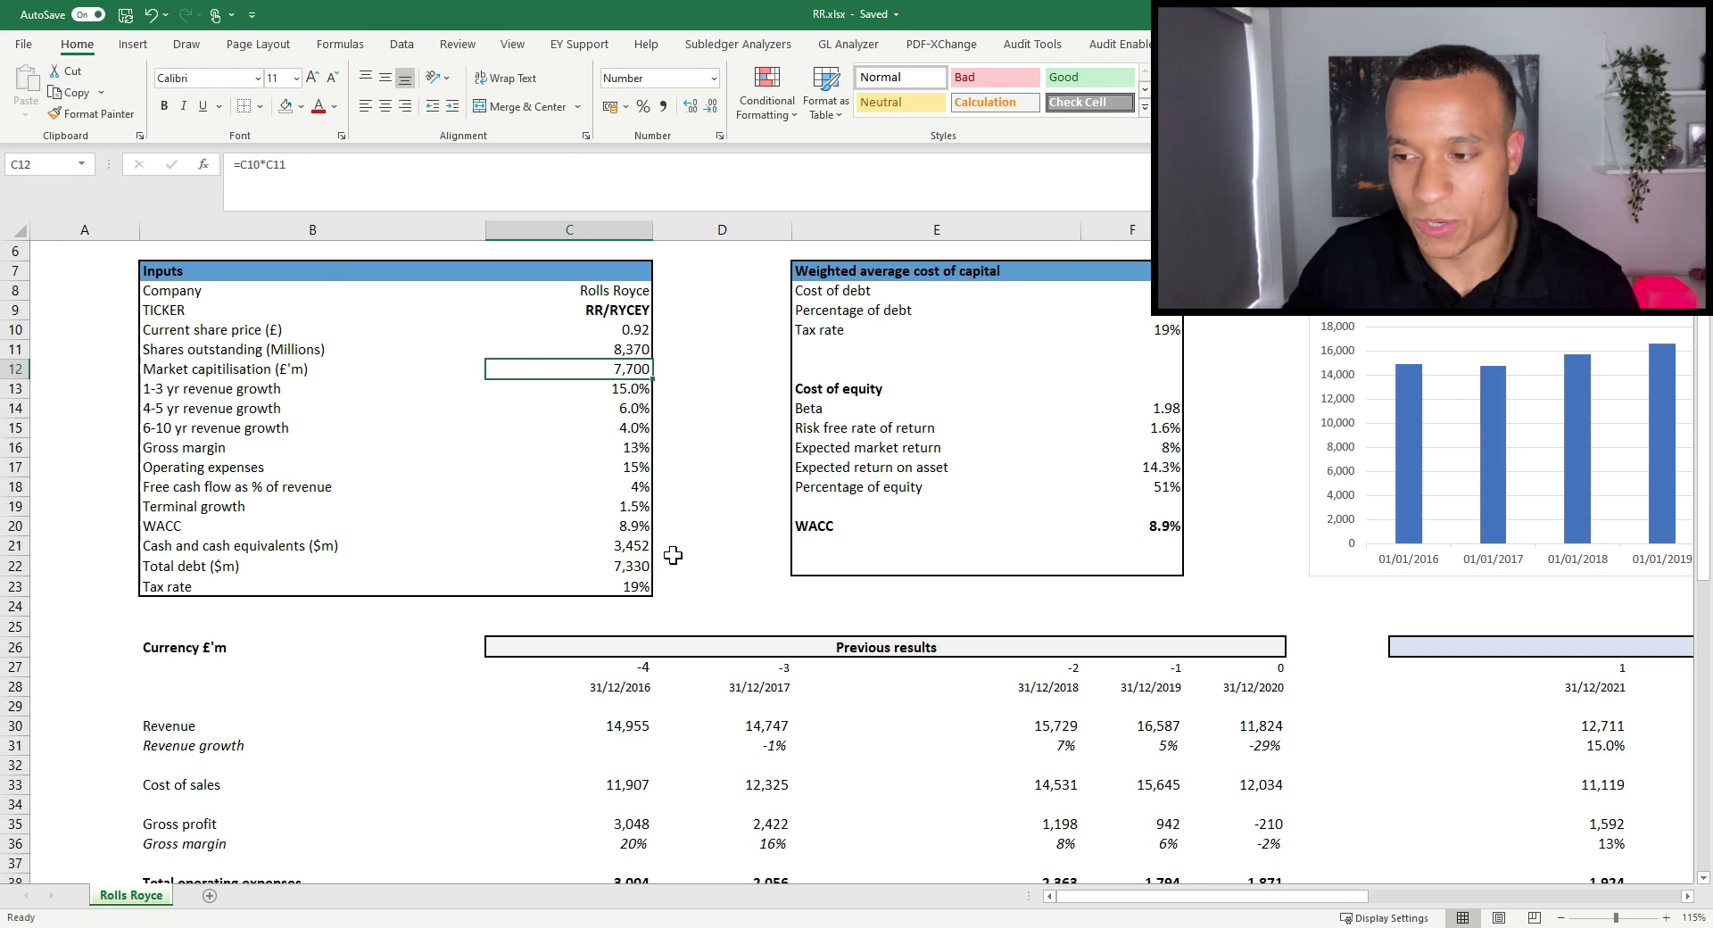
key("Right")
key("Down")
key("Down")
key("Down")
key("Down")
Step: Examine the Profit/(Loss) before tax row across the forecasted results
scroll(739, 514, "down", 1)
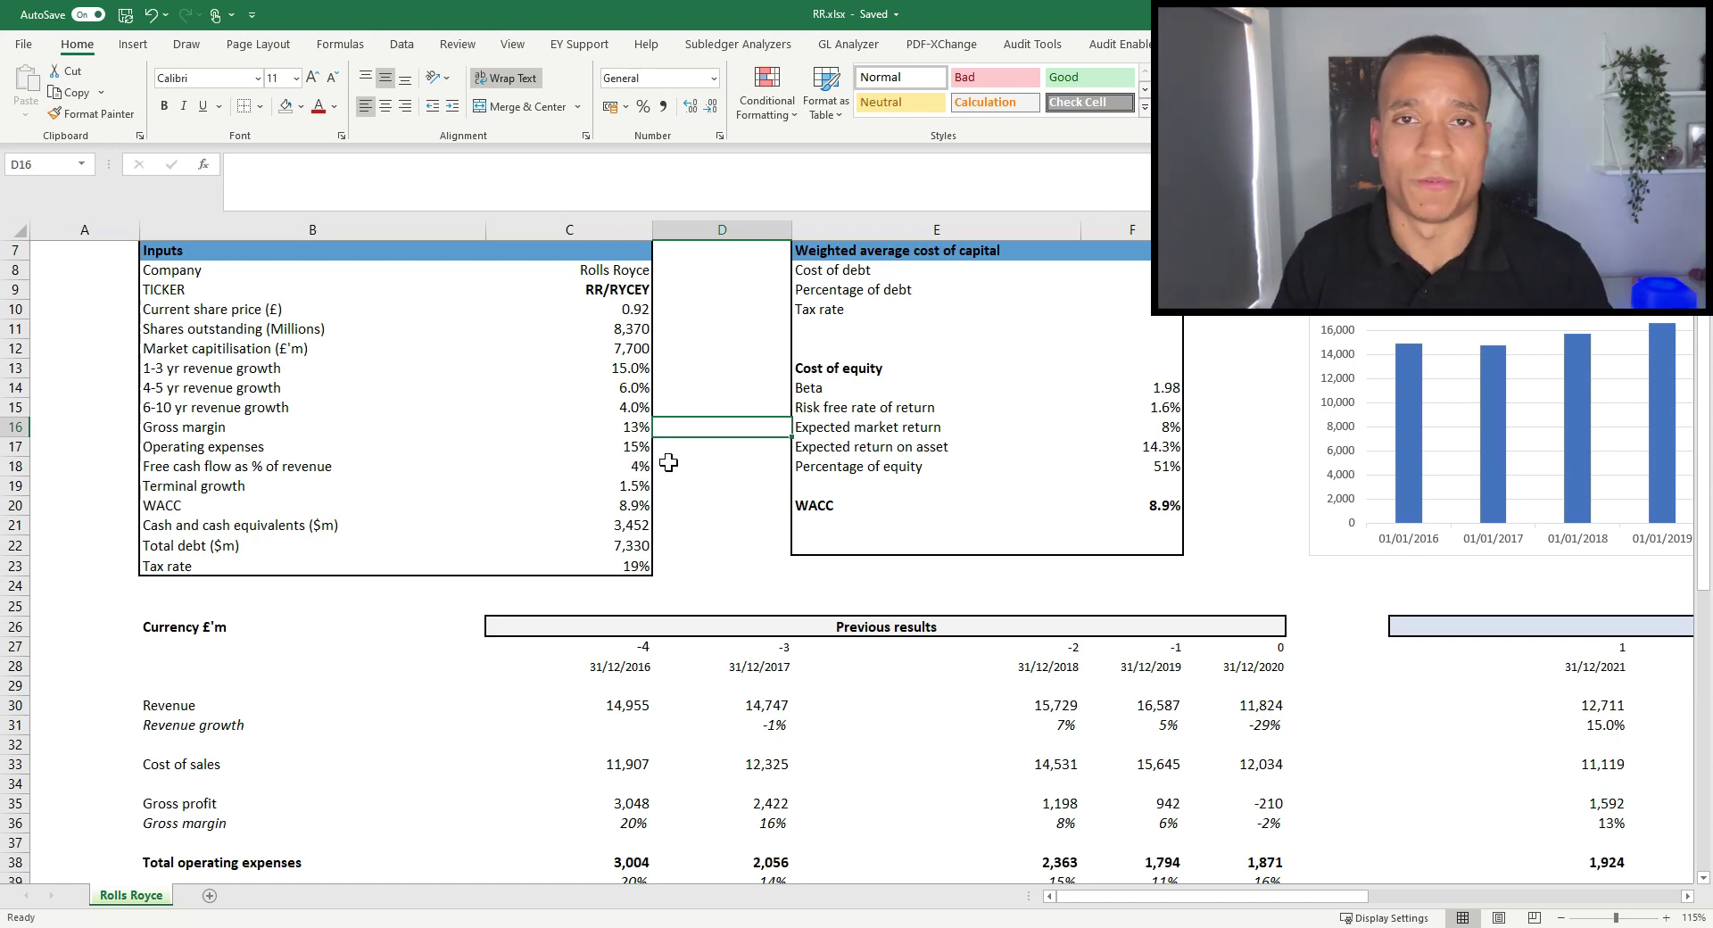
scroll(668, 462, "down", 6)
left_click_drag(1193, 896, 1393, 916)
left_click_drag(304, 665, 1570, 668)
left_click_drag(1275, 914, 1074, 915)
Step: Inspect the Profit/(Loss) before tax totals for 2016, 2018, 2019 and 2020 and compare them with the forecast years through 2030
left_click(647, 662)
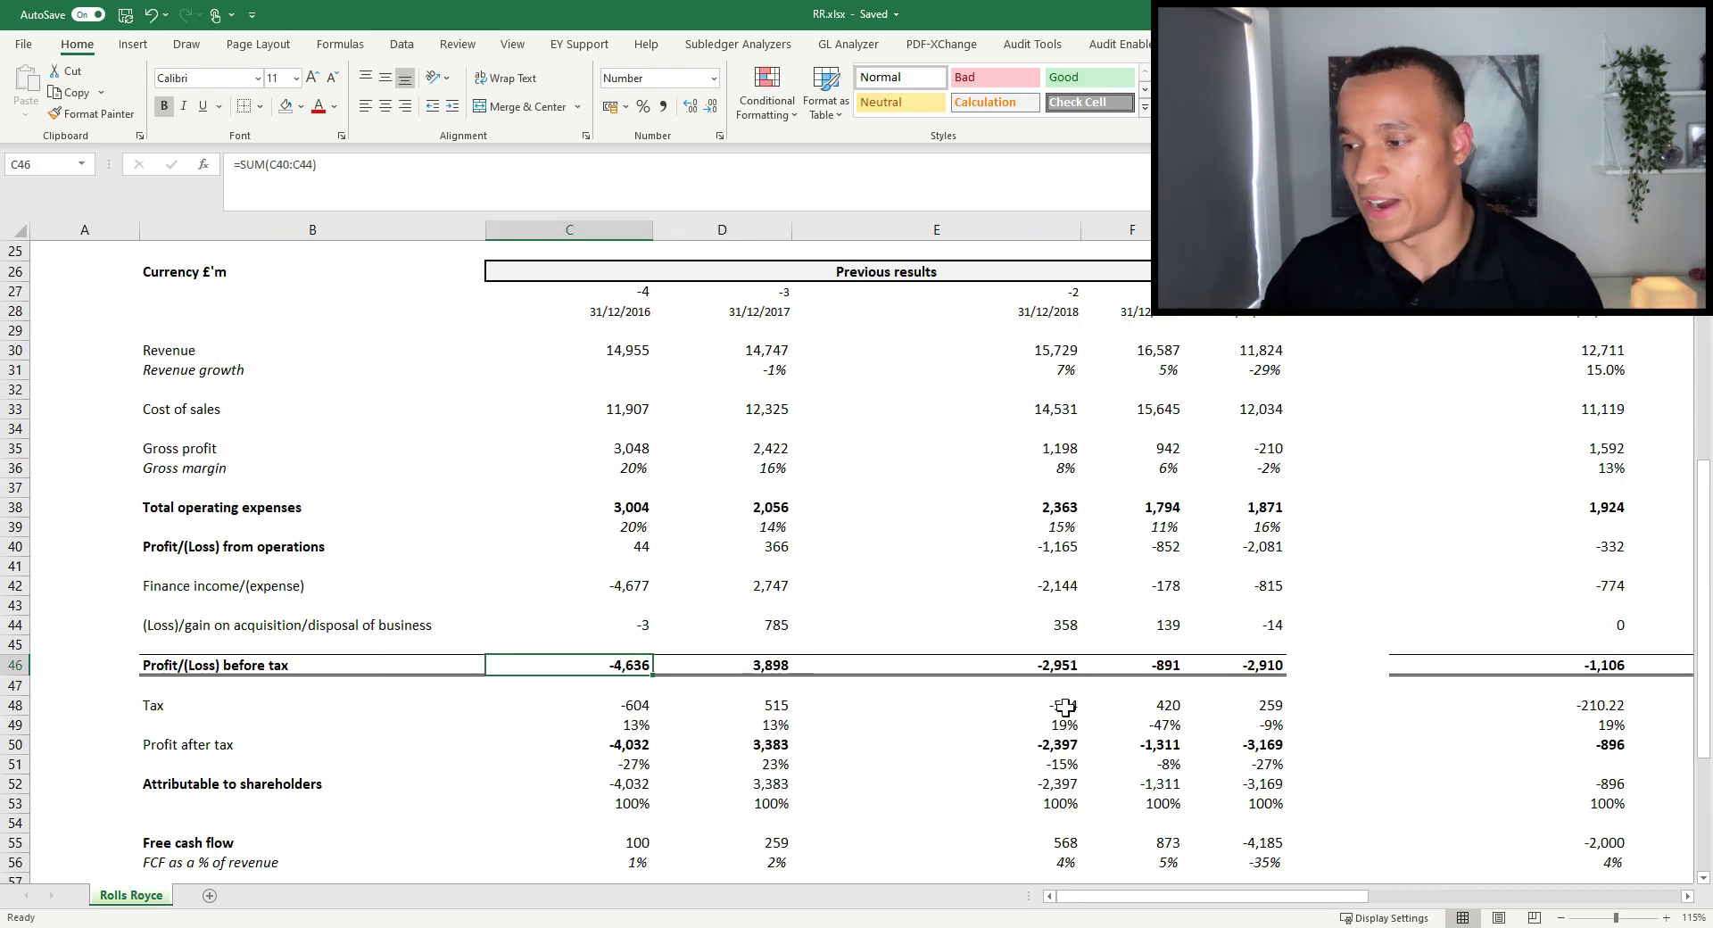
left_click(1053, 667)
left_click(1145, 670)
left_click(1261, 664)
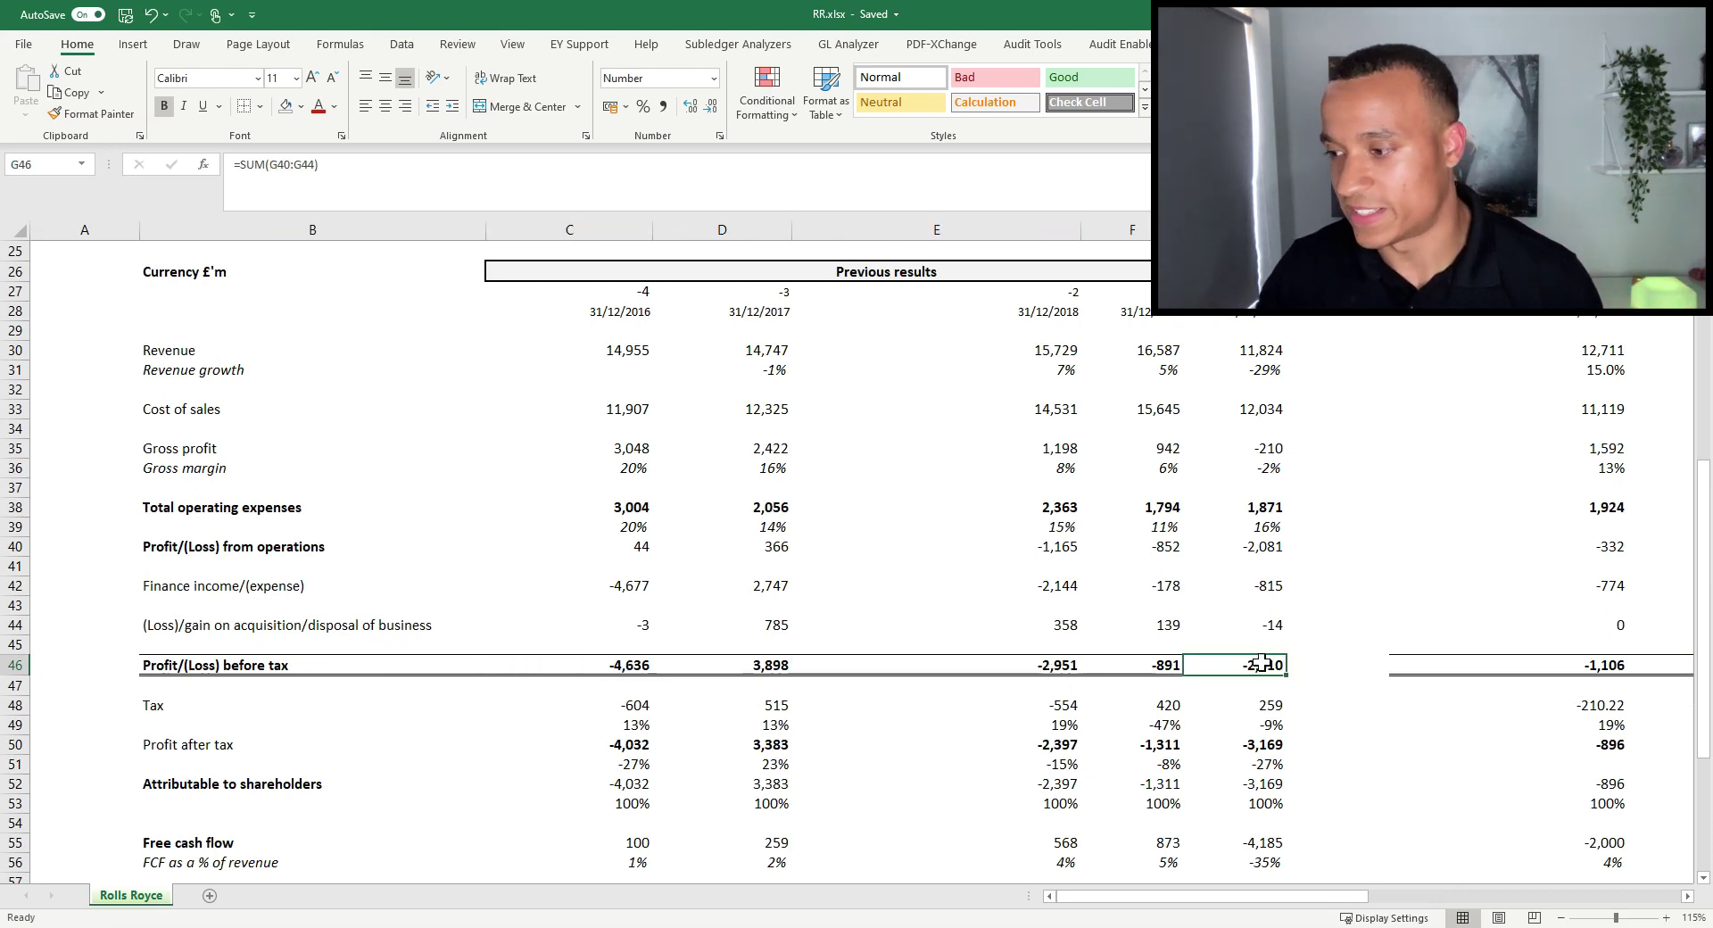
left_click_drag(1300, 897, 1441, 898)
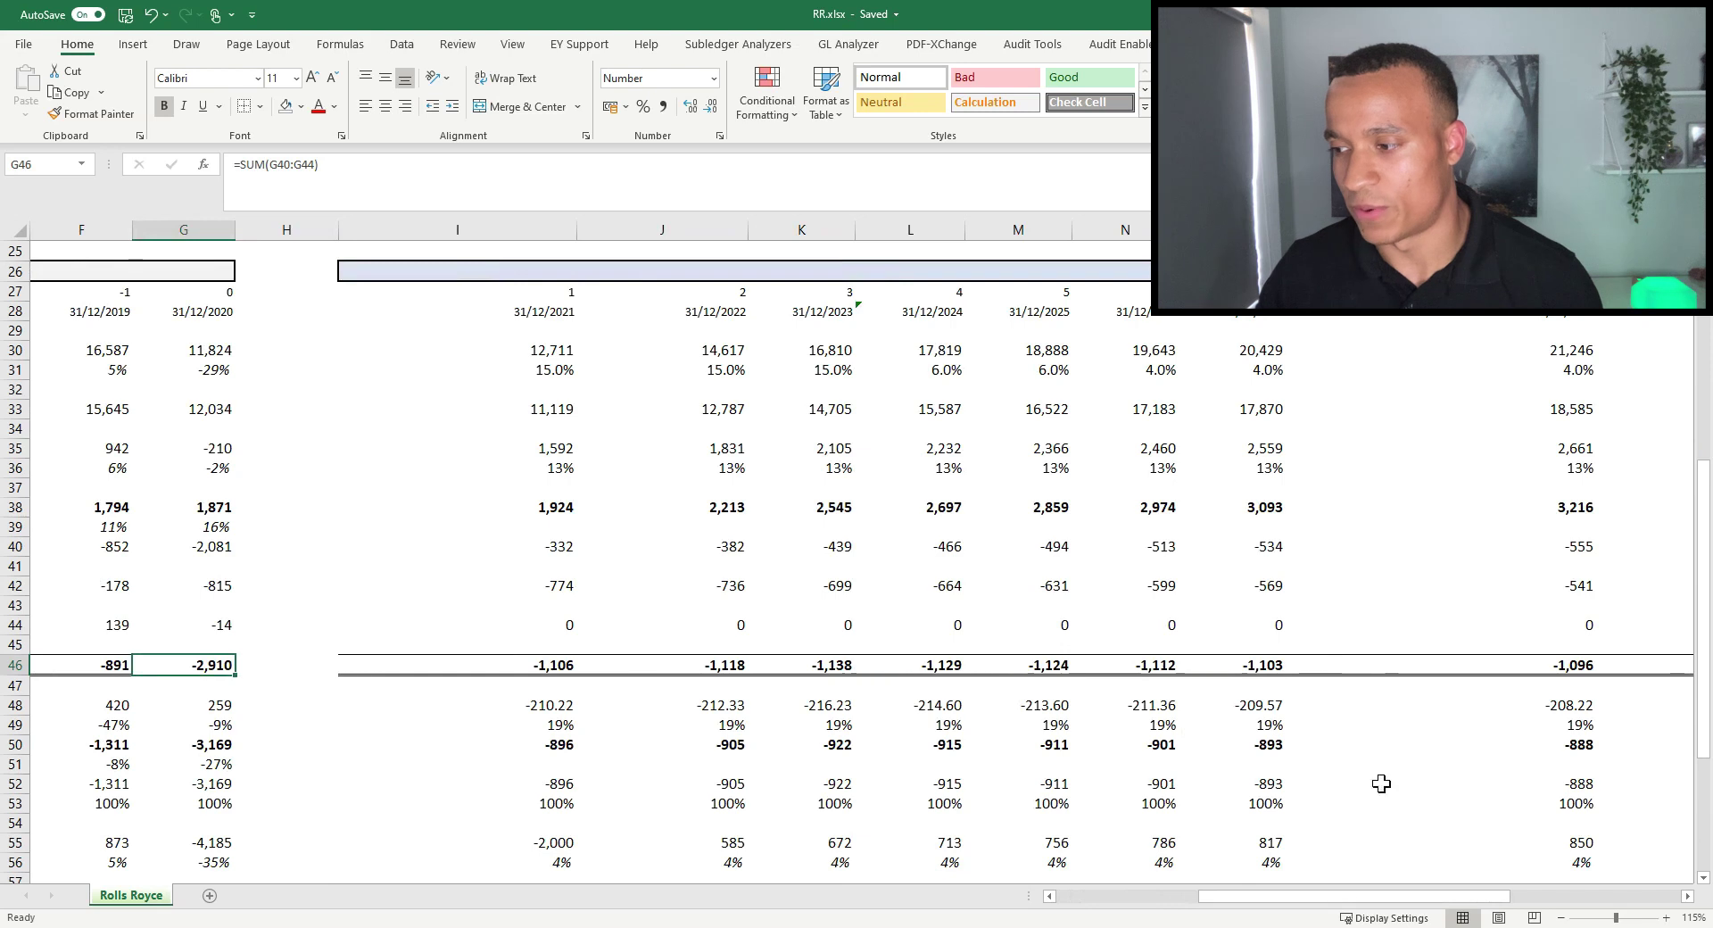
left_click_drag(1327, 899, 1464, 888)
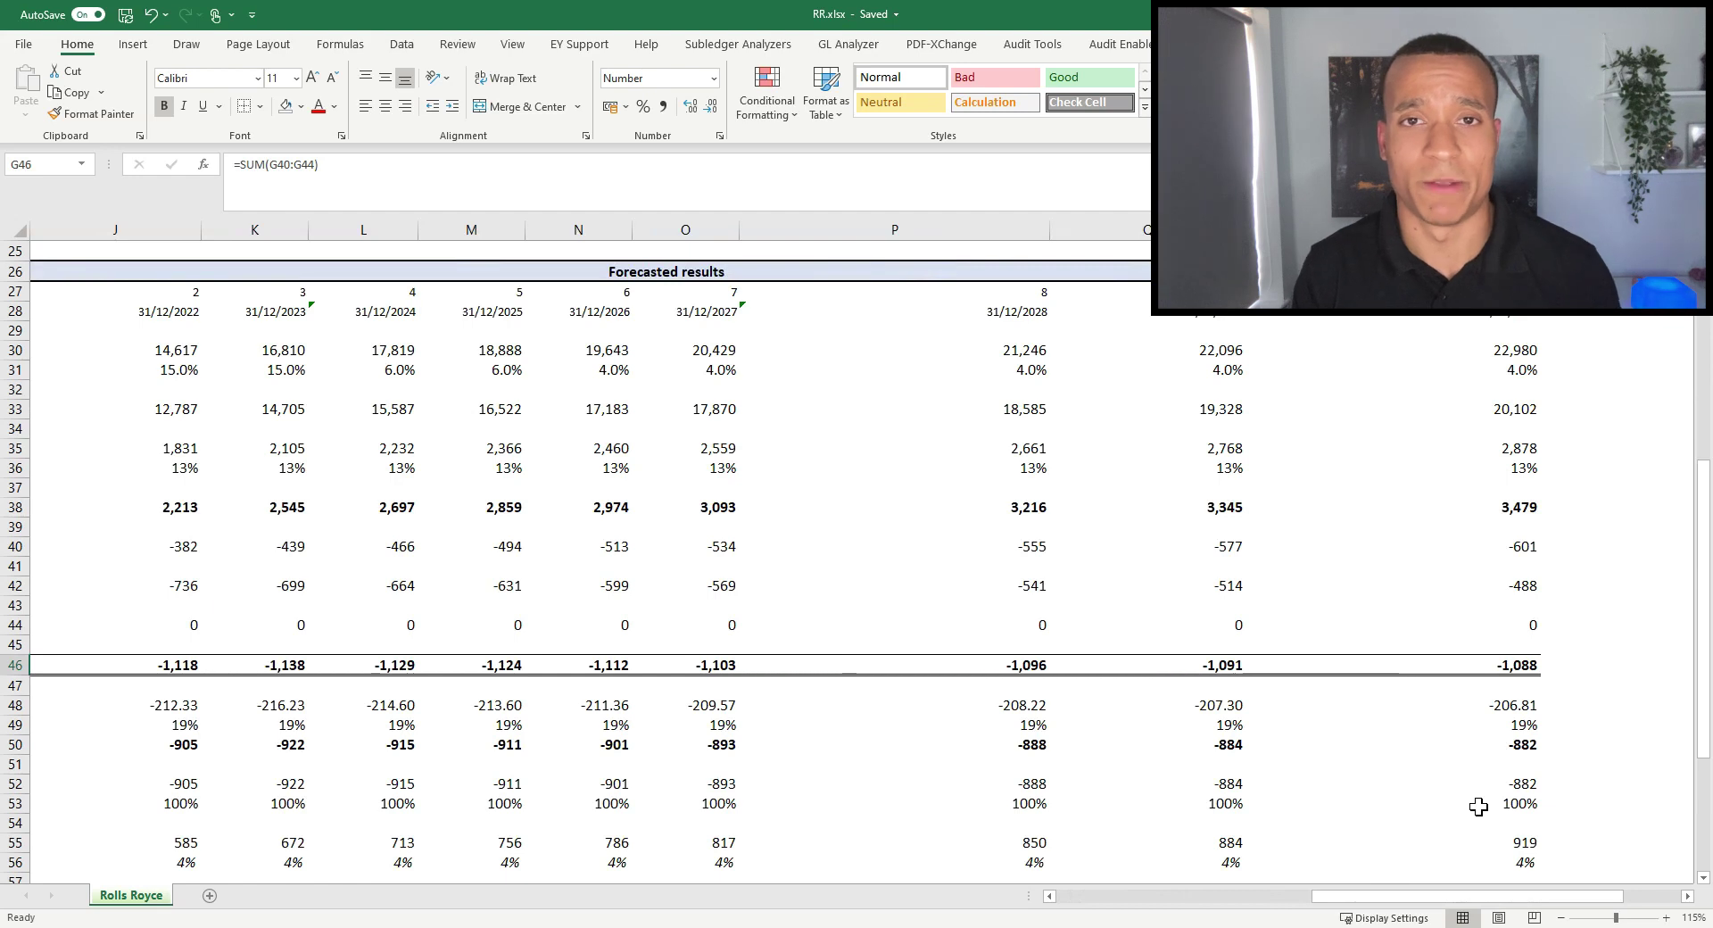
Step: Undo the last worksheet edit and highlight the ~£2bn free cash outflow for 2021 in the investor presentation in the browser
key("ctrl+z")
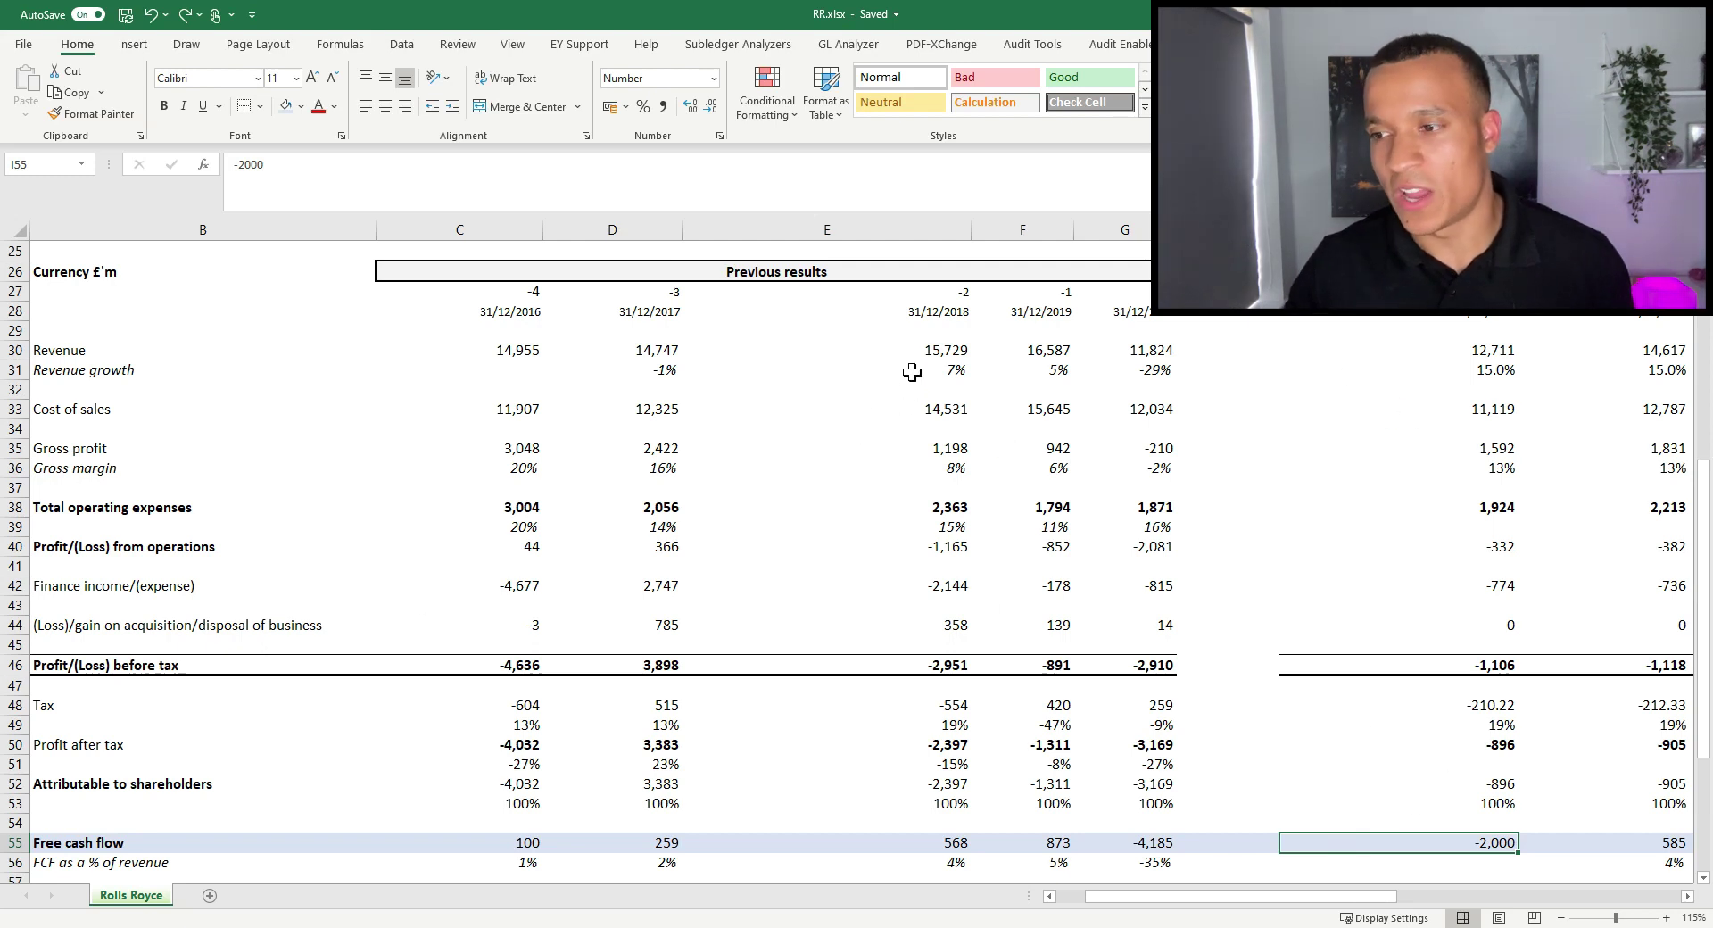
key("alt+Tab")
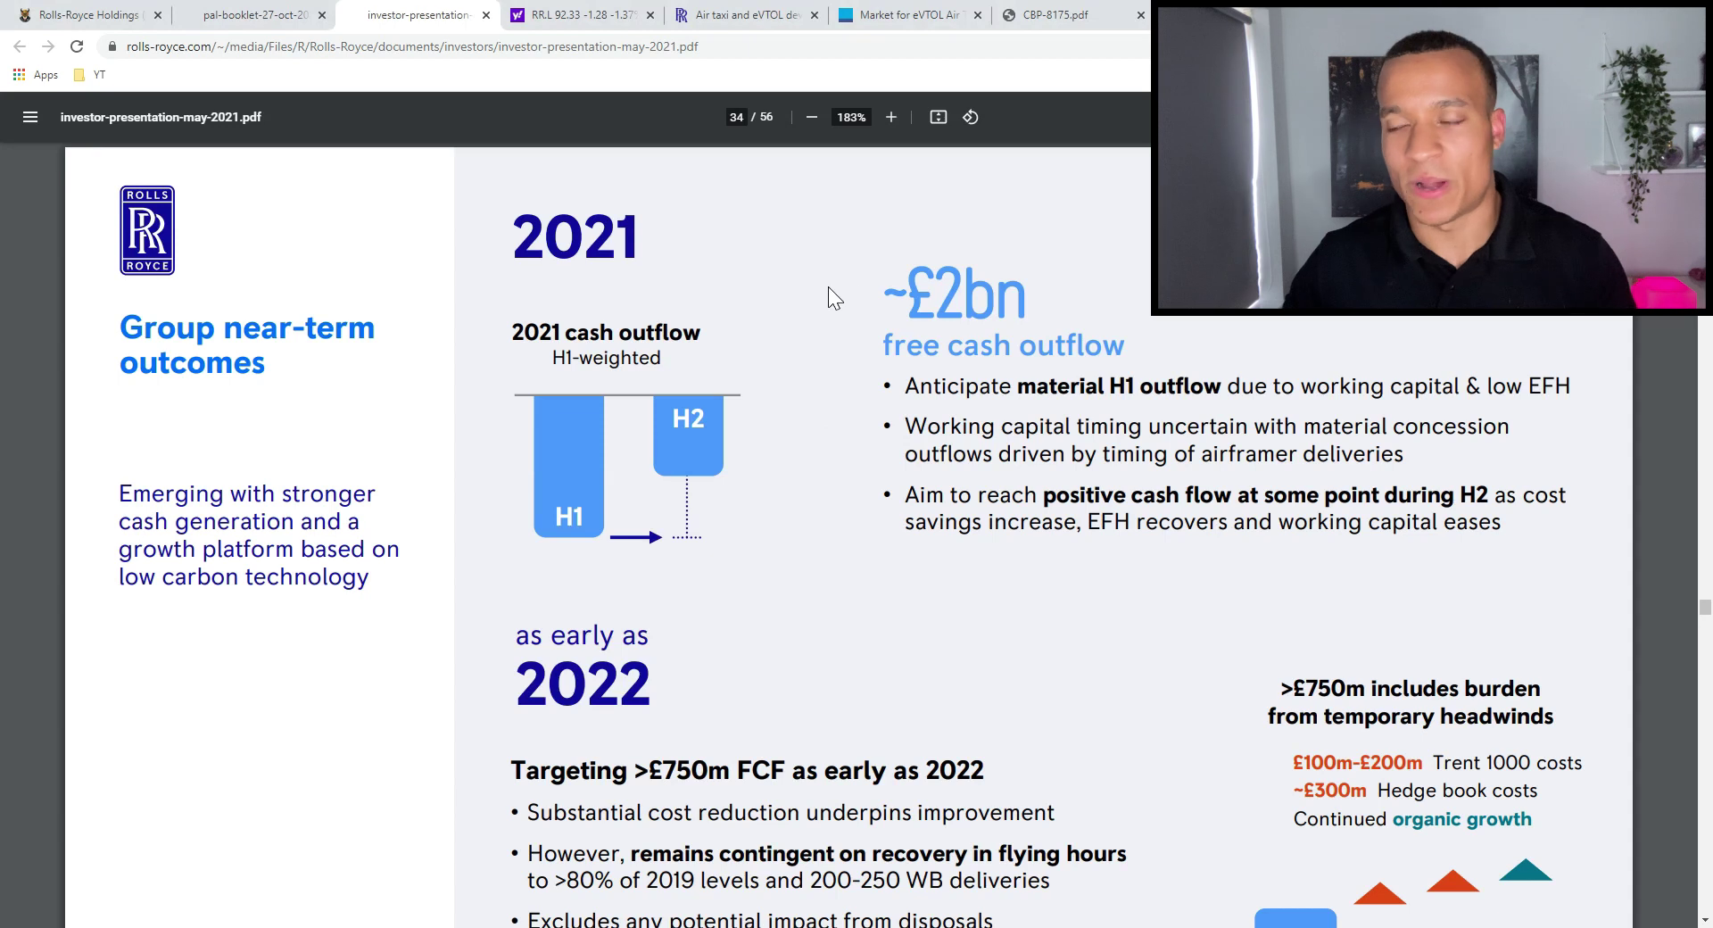
left_click_drag(875, 291, 1075, 289)
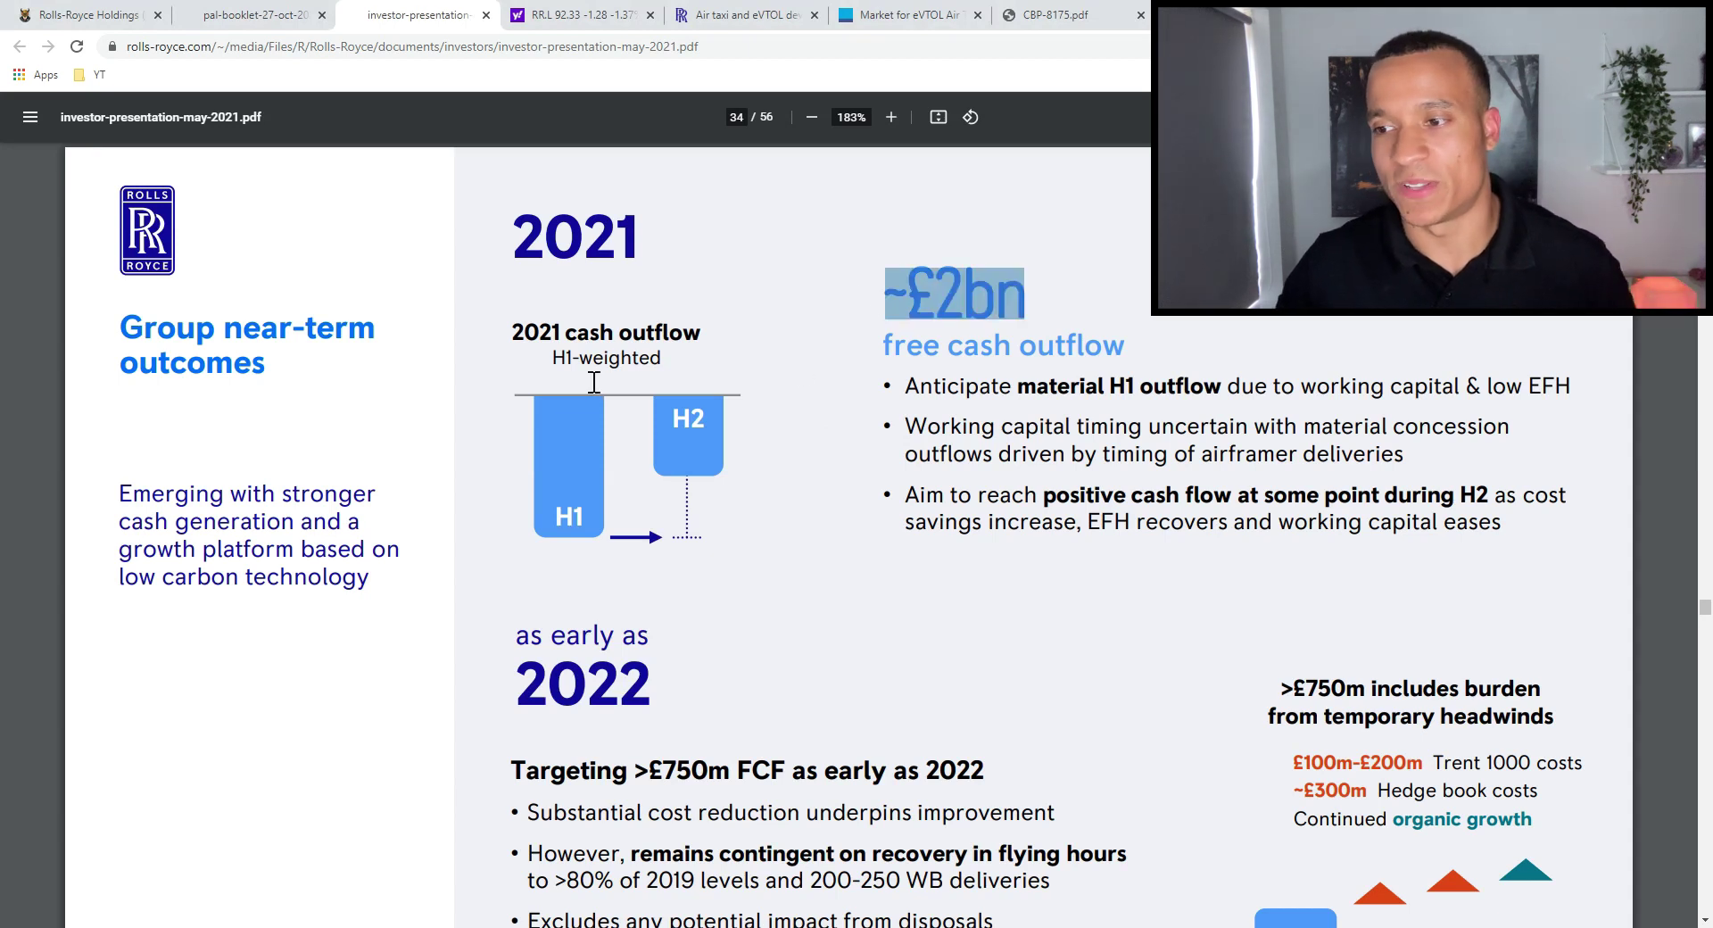
Step: Return to the Excel workbook and review the DCF outputs, the earnings multiple section and the final forecast years
key("alt+Tab")
left_click_drag(1285, 901, 1310, 912)
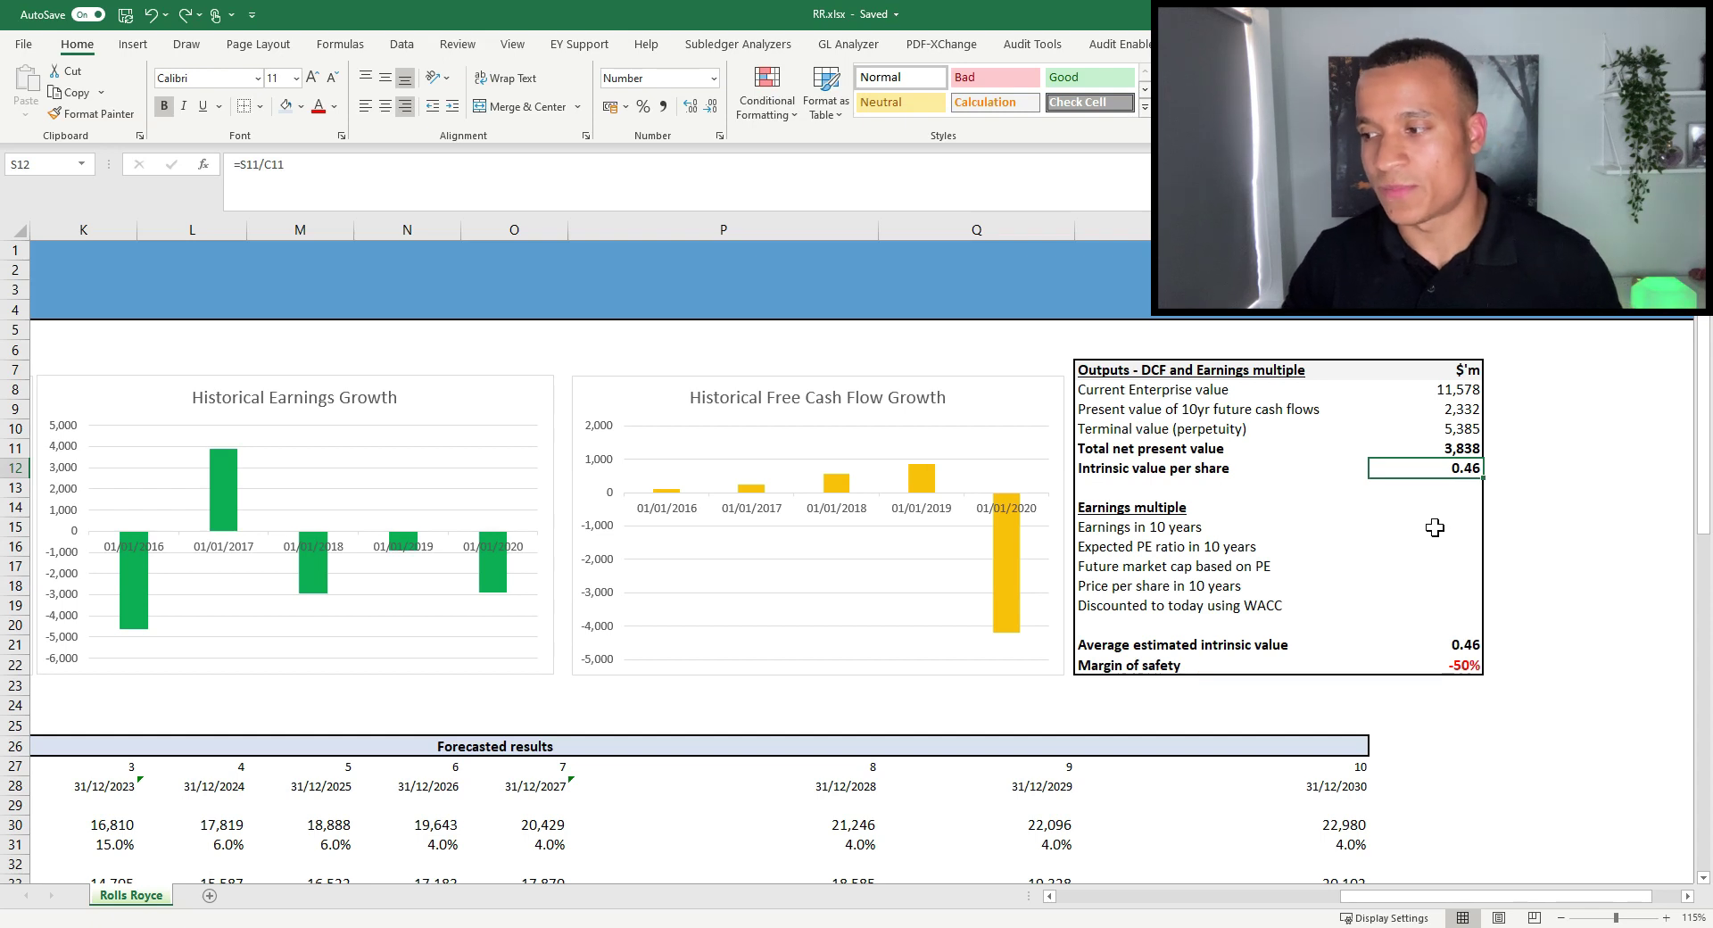
left_click_drag(1426, 530, 1439, 606)
scroll(1414, 621, "down", 6)
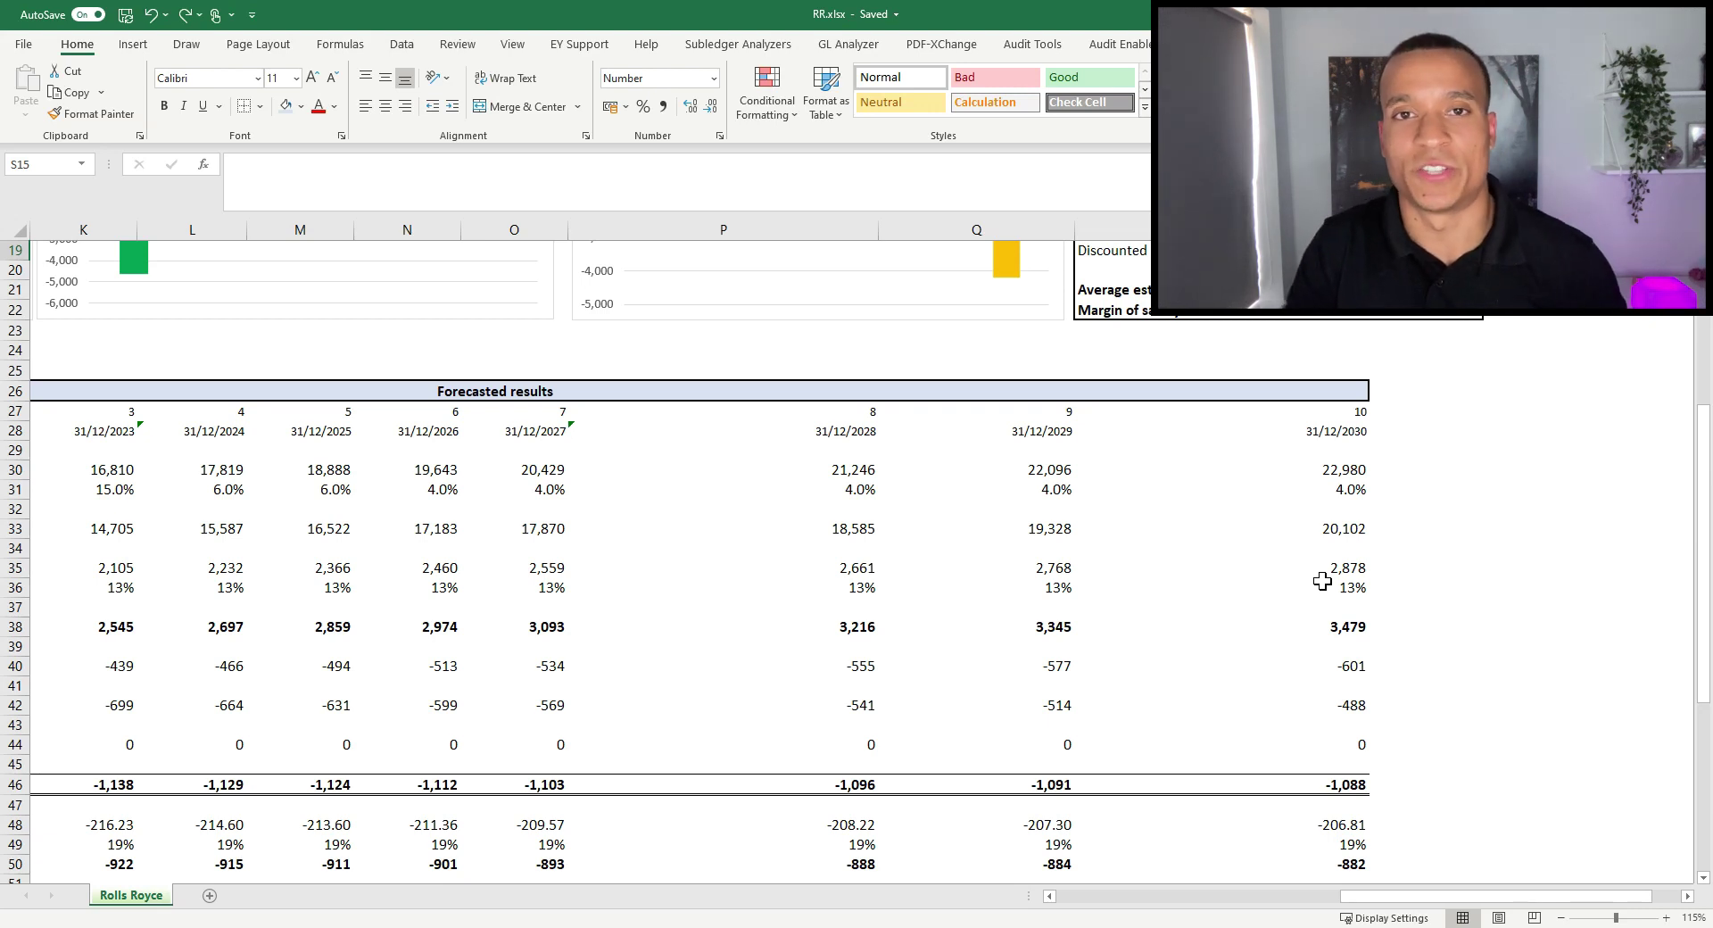
scroll(1354, 566, "right", 1)
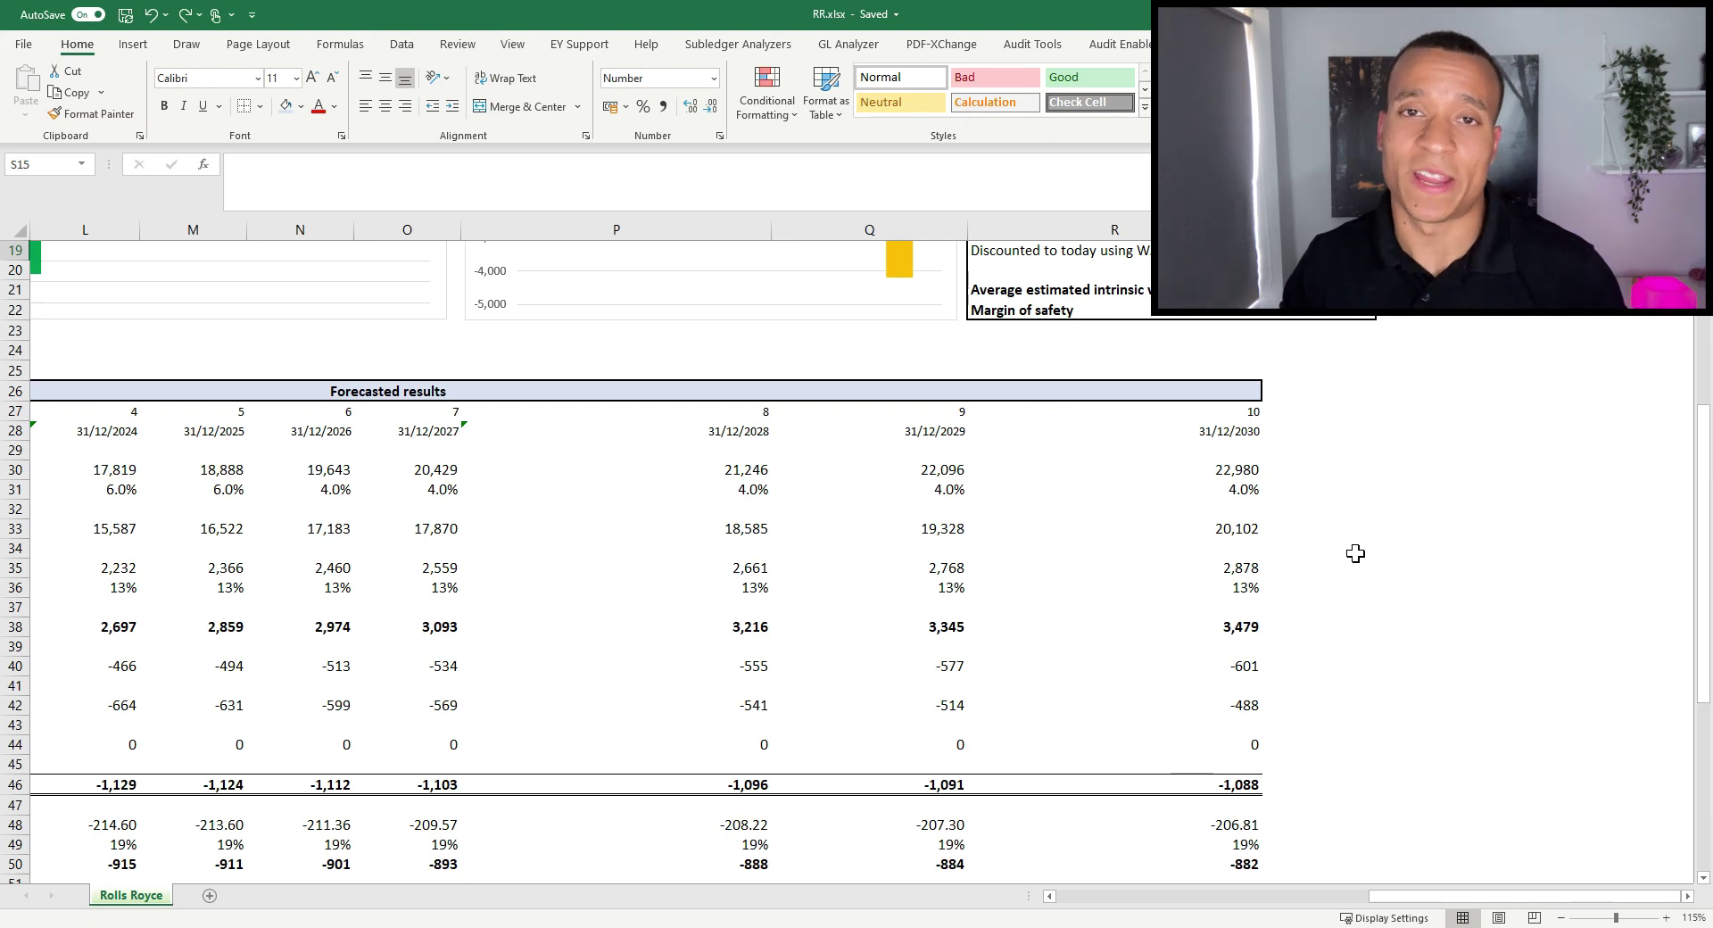
scroll(1366, 527, "up", 3)
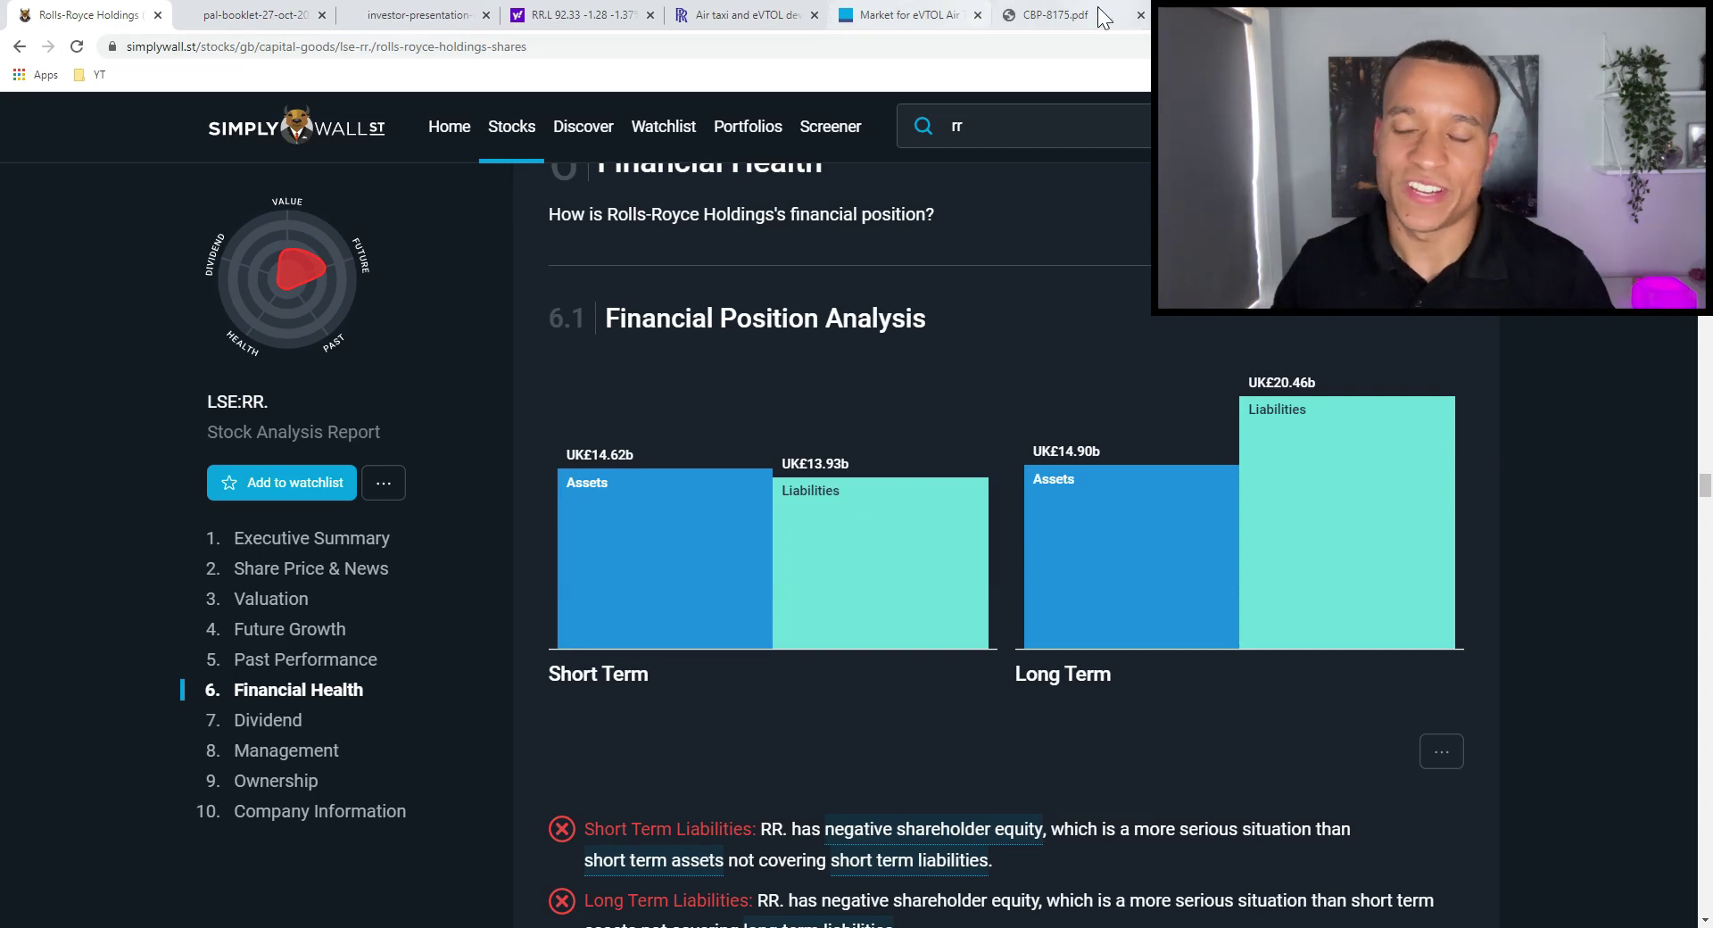
Step: Review the debt to equity history on Simply Wall St and highlight the 333% share increase in the rights issue booklet
scroll(823, 718, "down", 7)
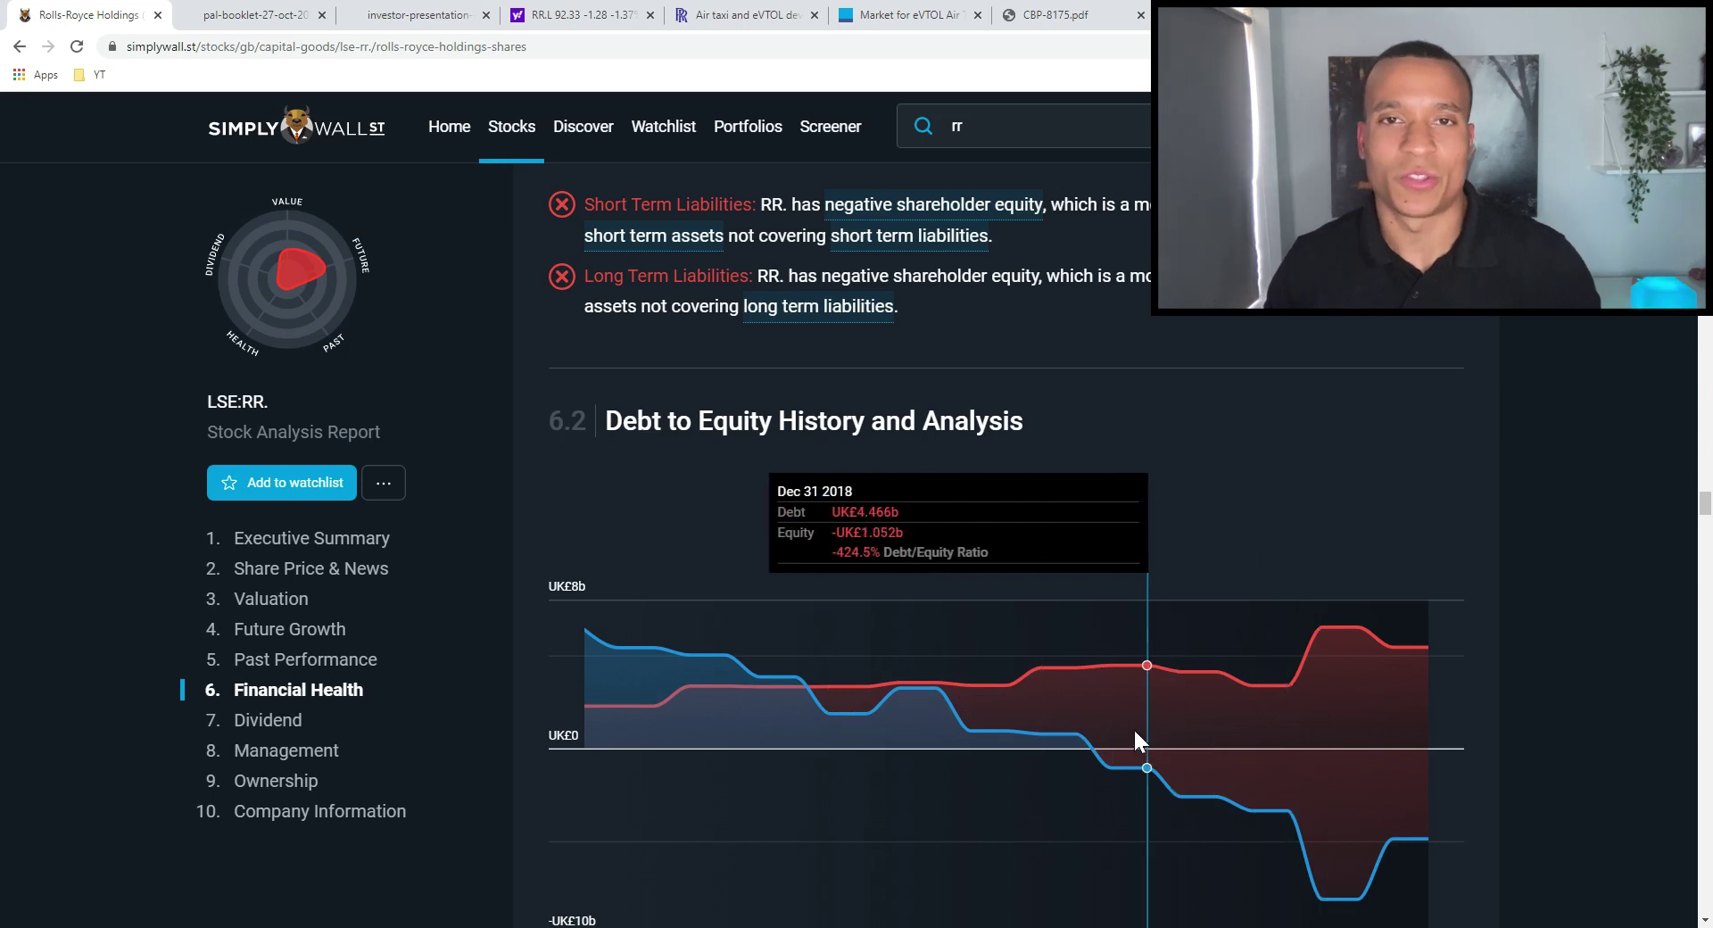
key("ctrl+Tab")
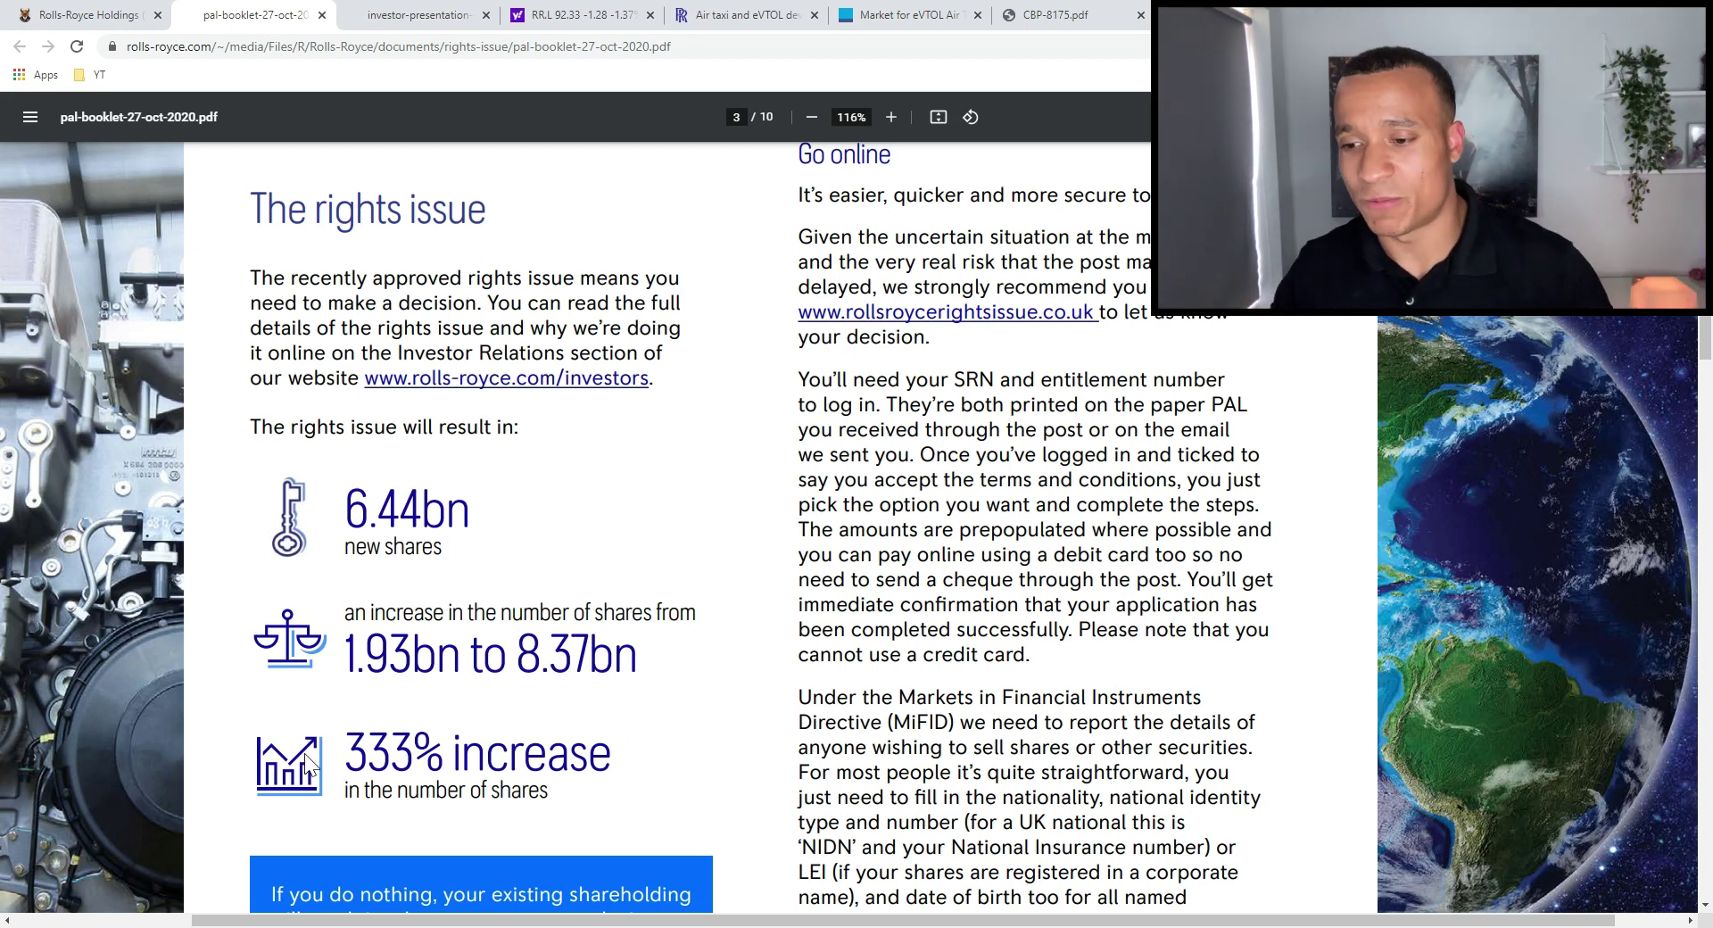
left_click_drag(356, 756, 597, 755)
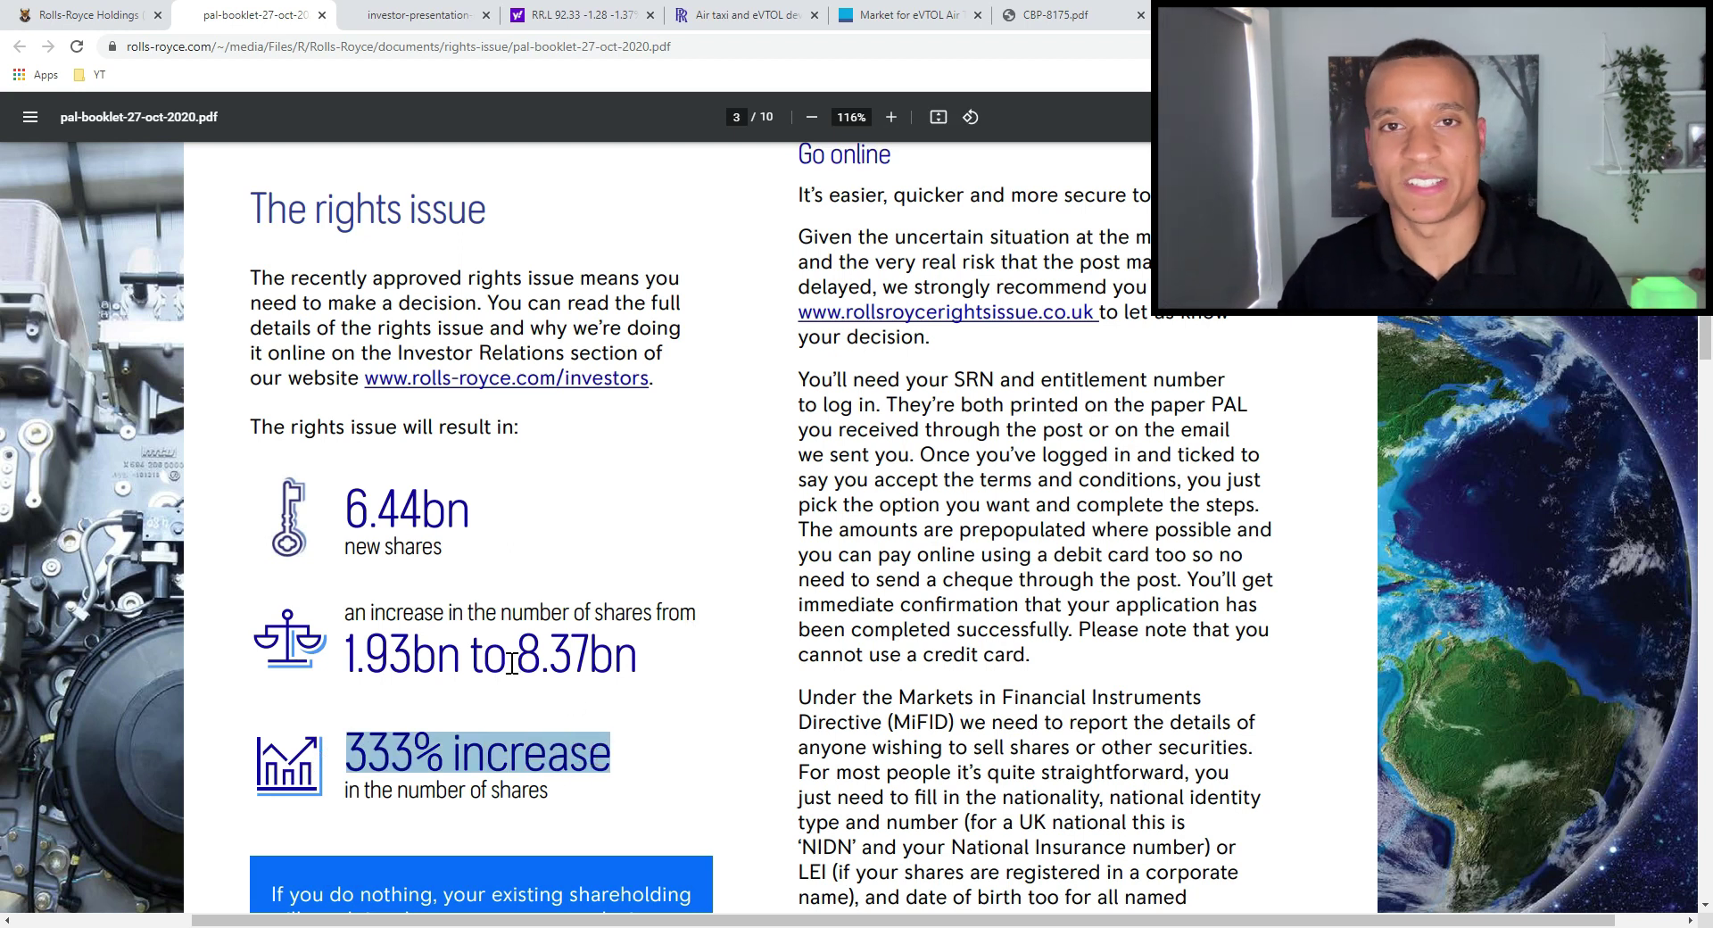